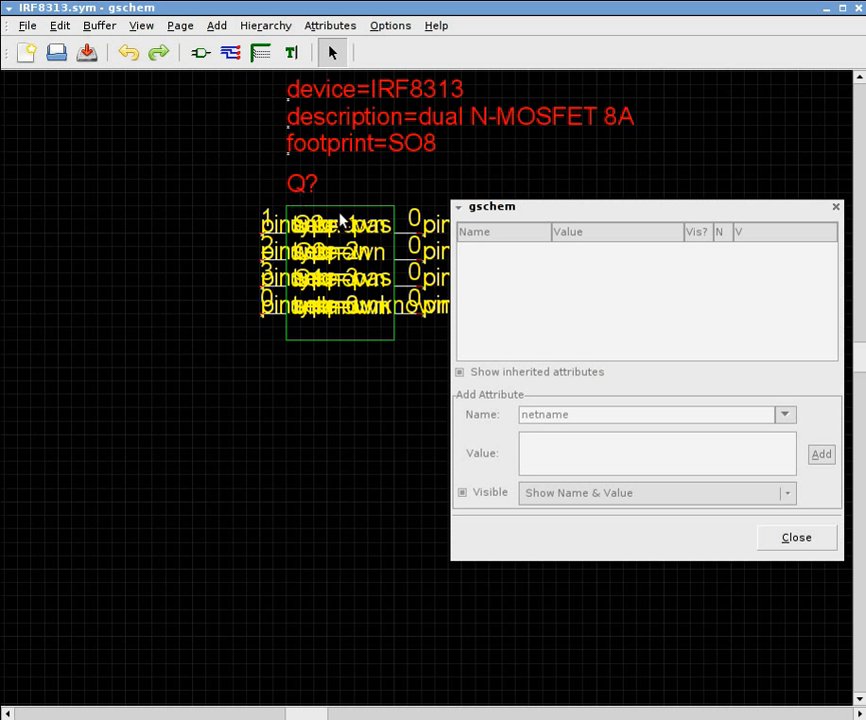
Translate the whole symbol to the origin using an offset of 0.
{"action": "left_click", "coordinate": [26, 25]}
{"action": "left_click", "coordinate": [74, 128]}
{"action": "left_click", "coordinate": [62, 27]}
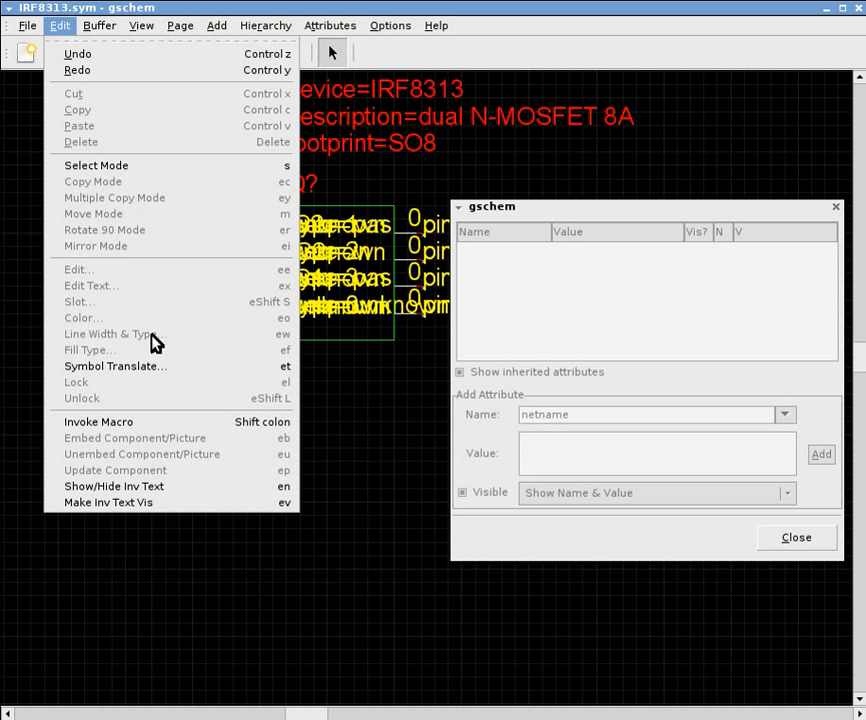
{"action": "left_click", "coordinate": [160, 367]}
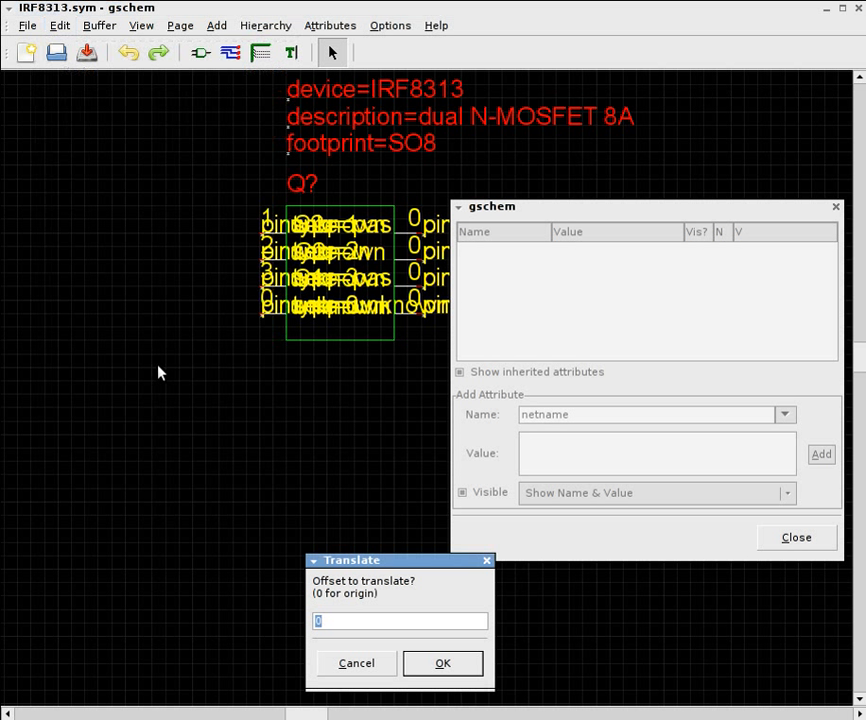
{"action": "left_click", "coordinate": [443, 665]}
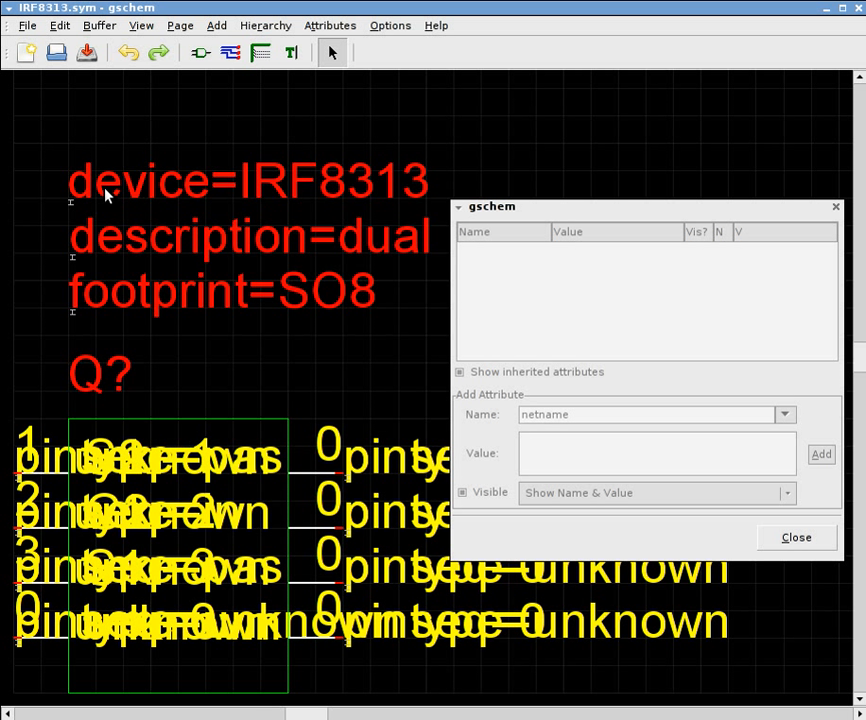
Hide the symbol's invisible attribute text and show it again.
{"action": "left_click", "coordinate": [61, 27]}
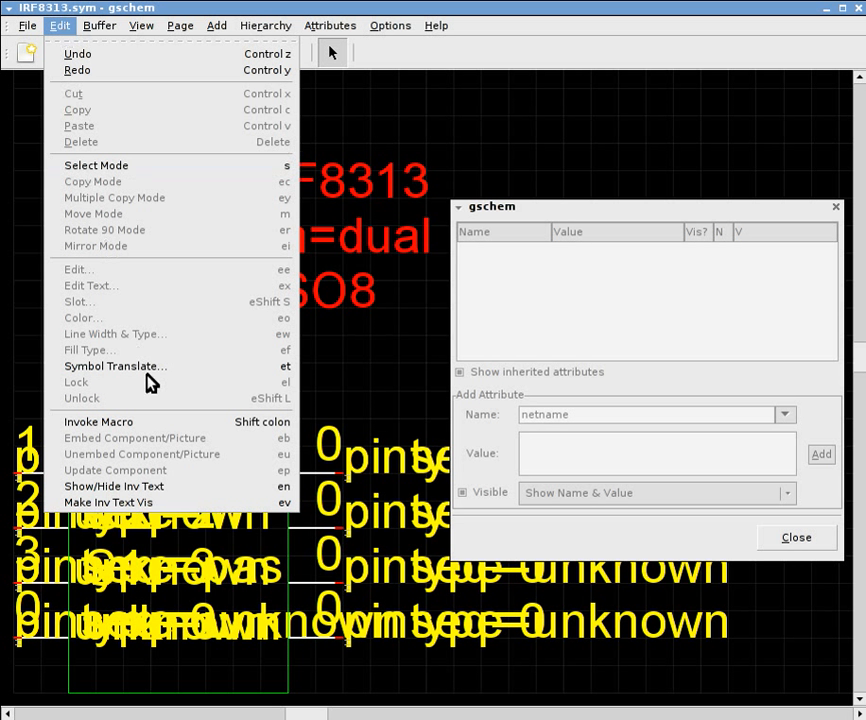
{"action": "left_click", "coordinate": [174, 487]}
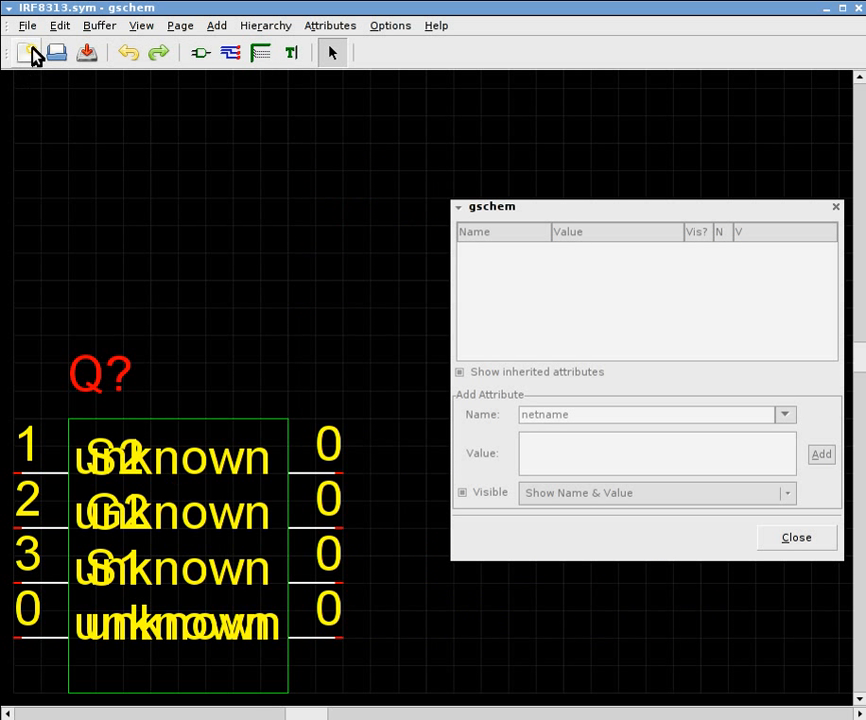
{"action": "left_click", "coordinate": [61, 27]}
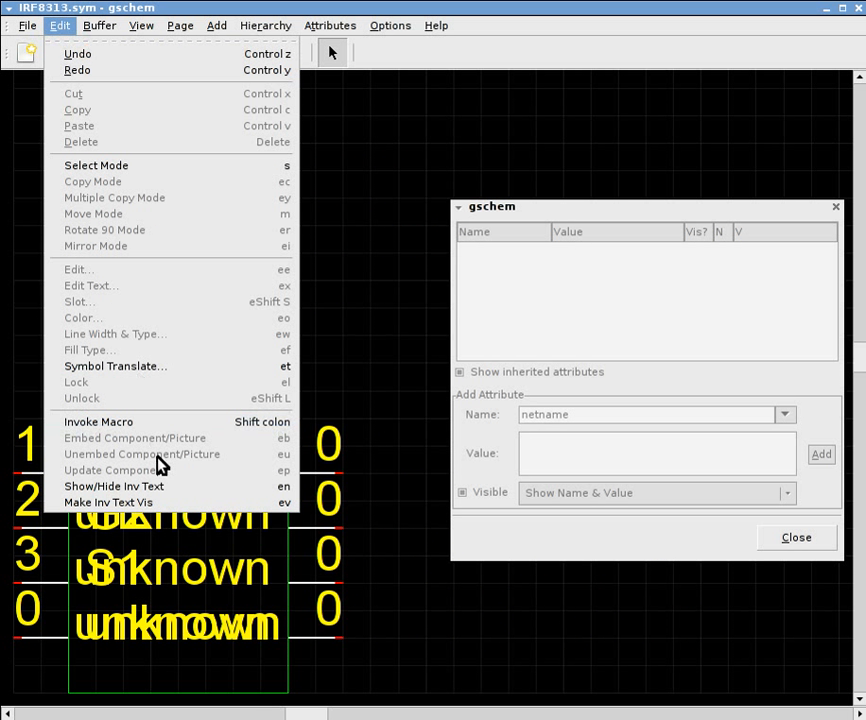
{"action": "left_click", "coordinate": [166, 487]}
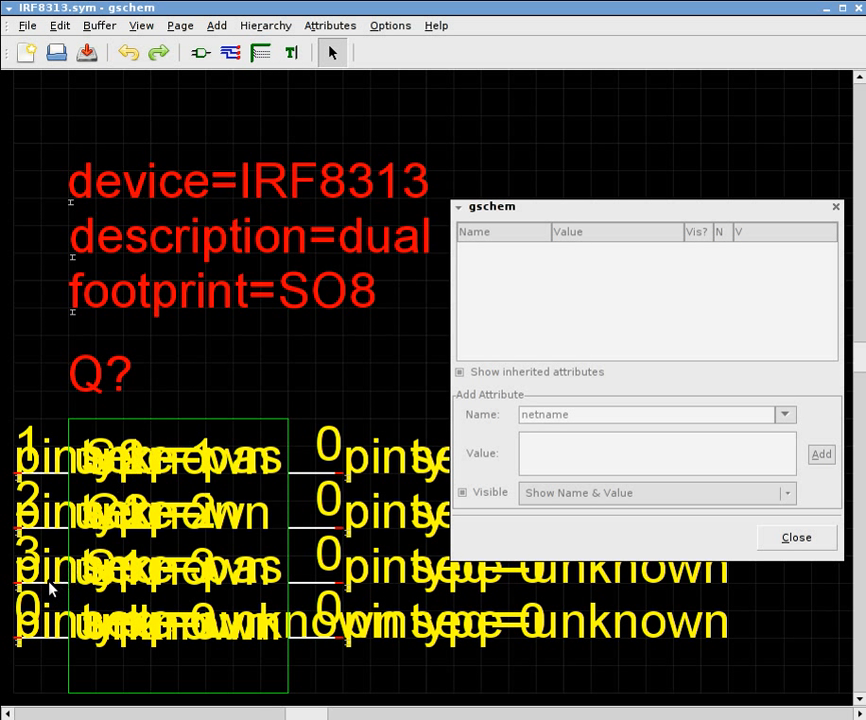
Check the fourth pin in the IRF8313PbF datasheet and set the symbol's lowest left-hand pin label to G1.
{"action": "left_click", "coordinate": [44, 642]}
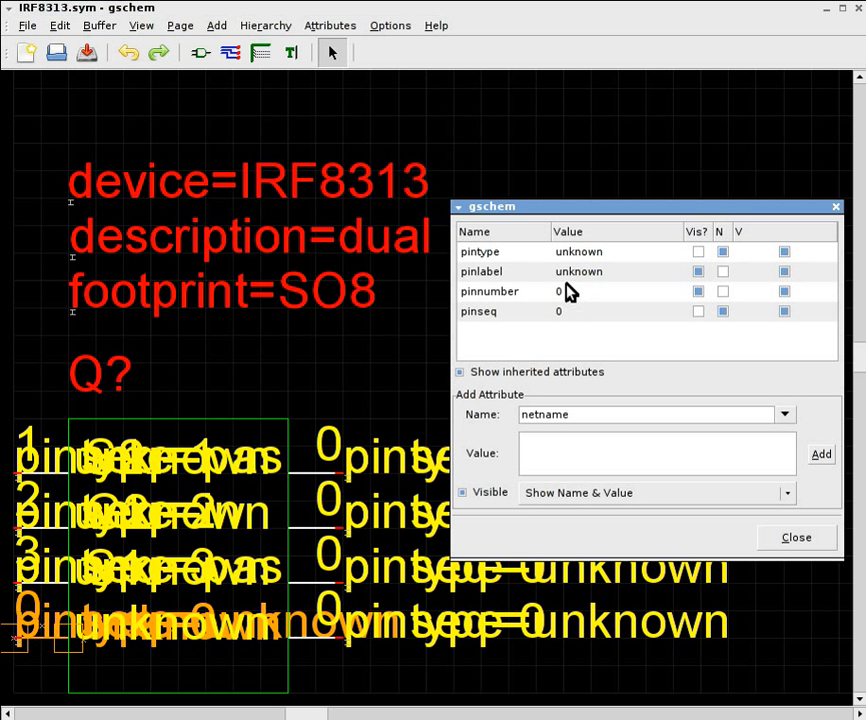
{"action": "key", "text": "alt+Tab"}
{"action": "key", "text": "alt+Tab"}
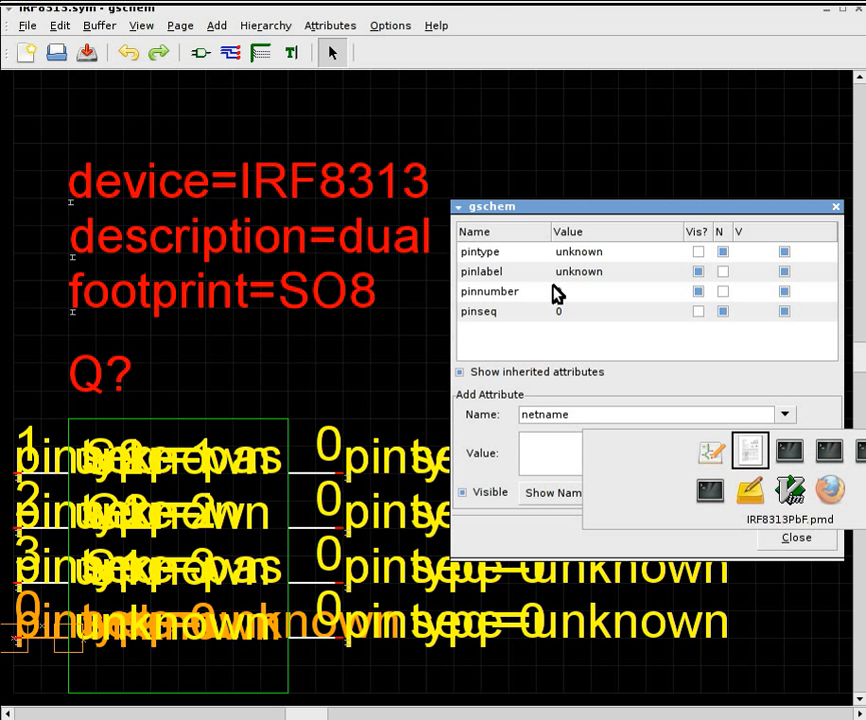
{"action": "key", "text": "alt+Tab"}
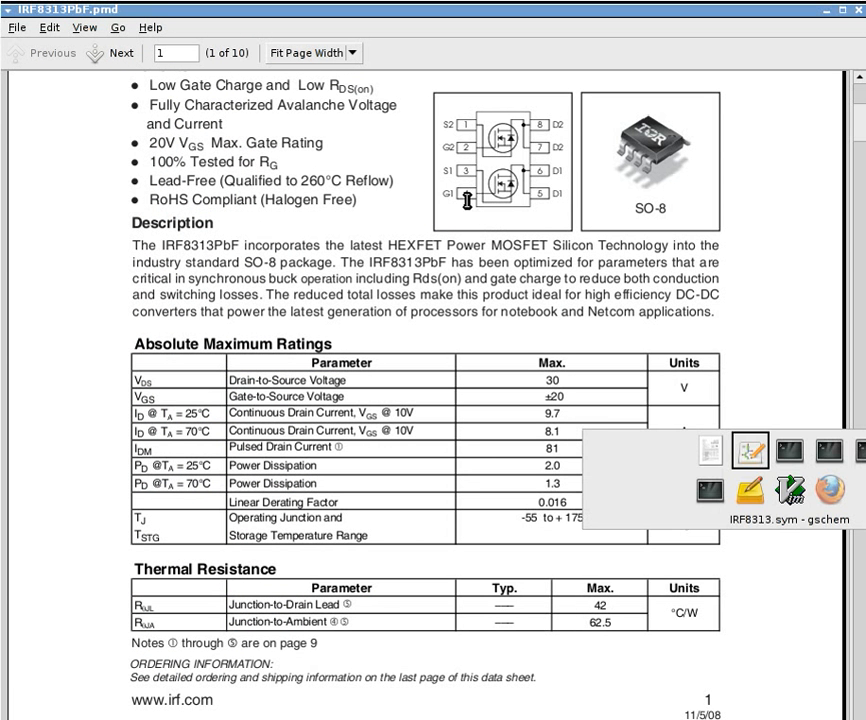
{"action": "left_click", "coordinate": [627, 272]}
{"action": "left_click", "coordinate": [628, 272]}
{"action": "double_click", "coordinate": [629, 272]}
{"action": "type", "text": "G1"}
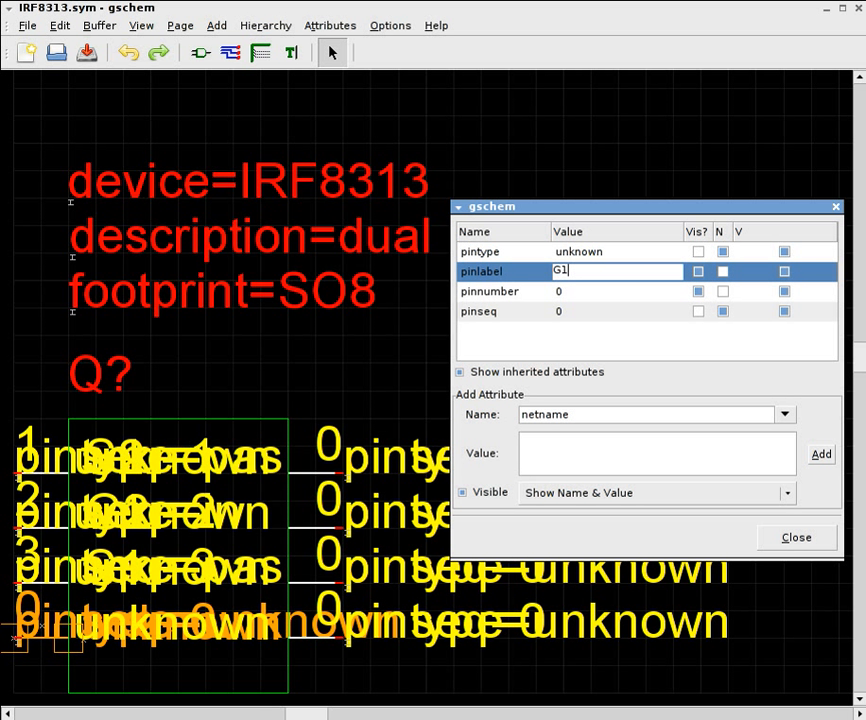
{"action": "key", "text": "Return"}
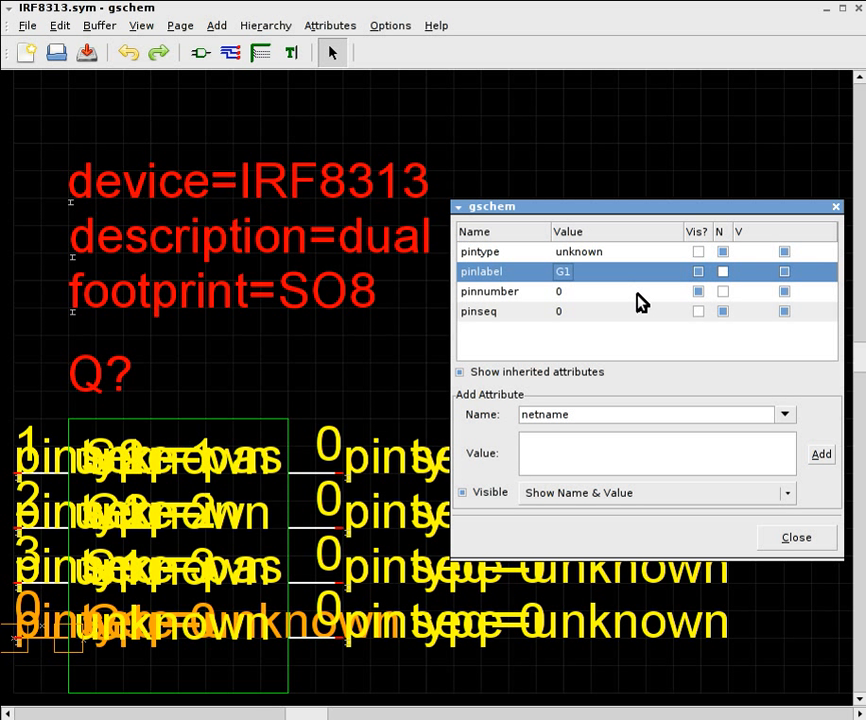
Set both the pinnumber and pinseq of the G1 pin to 4.
{"action": "left_click", "coordinate": [637, 294]}
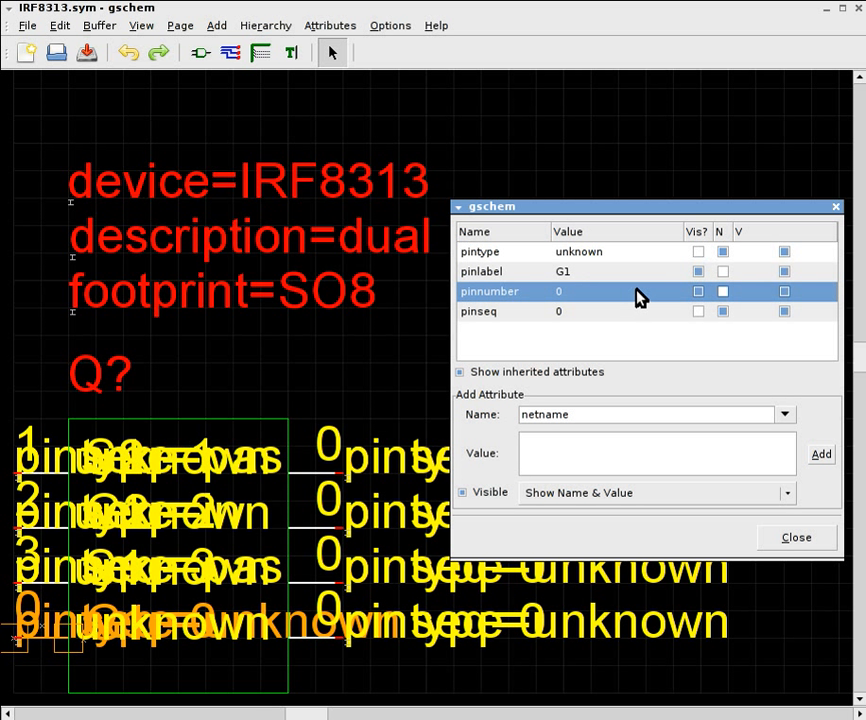
{"action": "left_click", "coordinate": [638, 294]}
{"action": "type", "text": "4"}
{"action": "left_click", "coordinate": [644, 316]}
{"action": "left_click", "coordinate": [642, 313]}
{"action": "type", "text": "4"}
Set the pintype of the G1 pin to in.
{"action": "left_click", "coordinate": [638, 255]}
{"action": "left_click", "coordinate": [638, 255]}
{"action": "key", "text": "BackSpace"}
{"action": "key", "text": "BackSpace"}
{"action": "key", "text": "BackSpace"}
{"action": "key", "text": "BackSpace"}
{"action": "key", "text": "BackSpace"}
{"action": "key", "text": "BackSpace"}
{"action": "key", "text": "BackSpace"}
{"action": "type", "text": "in"}
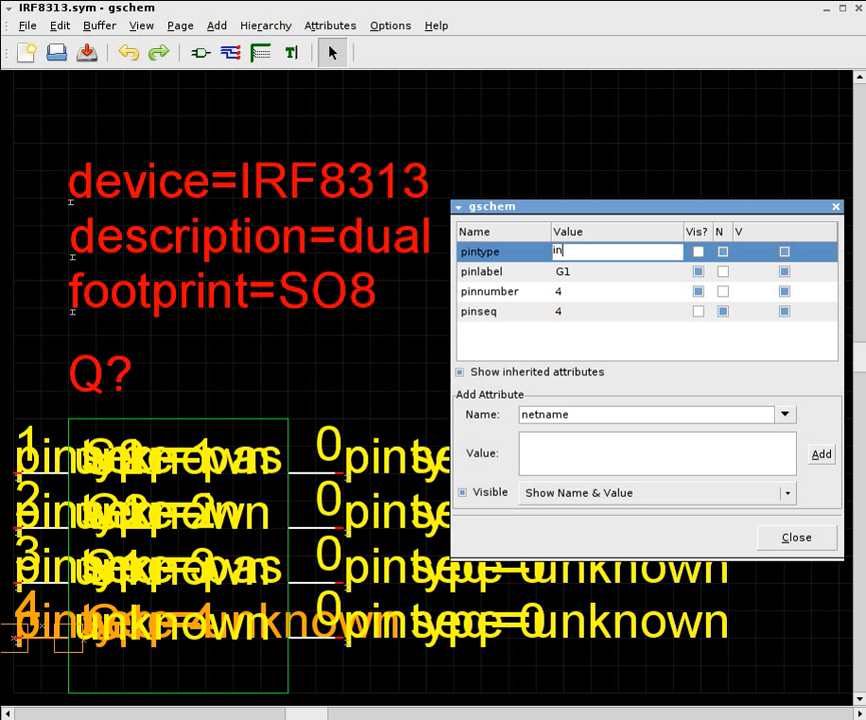
{"action": "key", "text": "Return"}
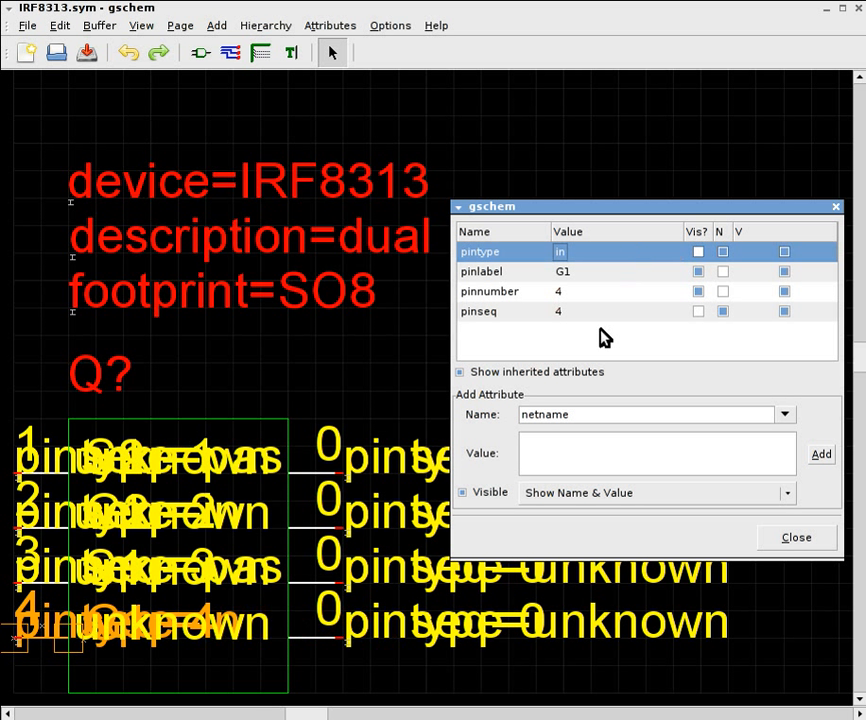
Select the lowest right-hand pin, check its name in the datasheet, and set its pinlabel to D1a.
{"action": "left_click", "coordinate": [311, 642]}
{"action": "key", "text": "alt+Tab"}
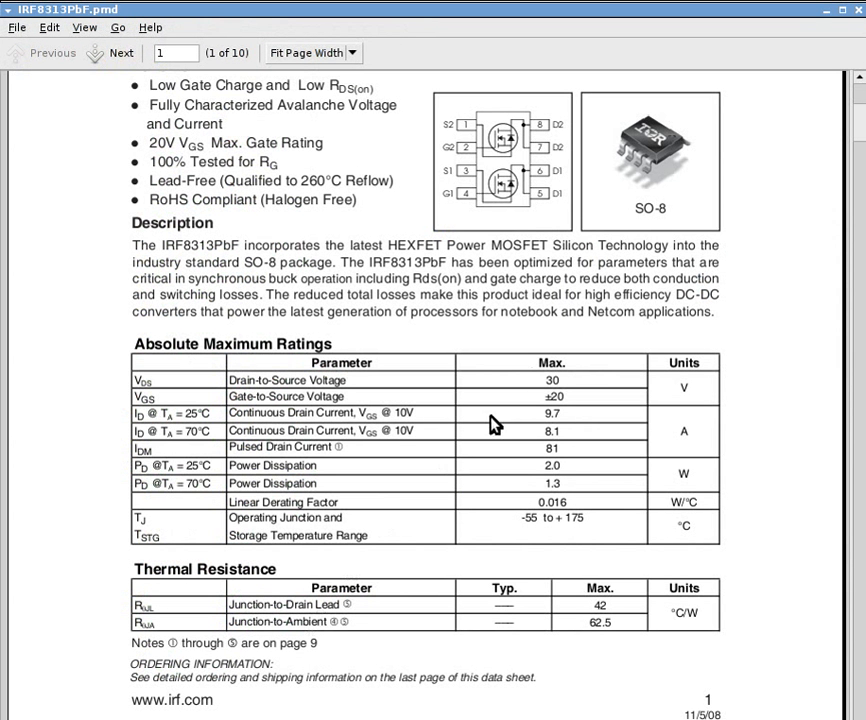
{"action": "key", "text": "alt+Tab"}
{"action": "left_click", "coordinate": [557, 206]}
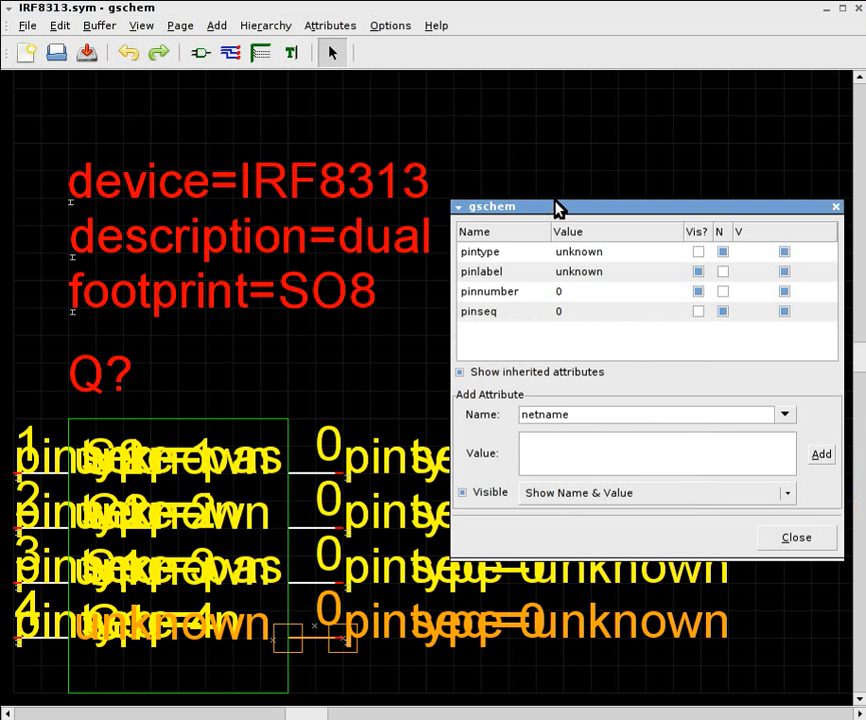
{"action": "left_click", "coordinate": [632, 274]}
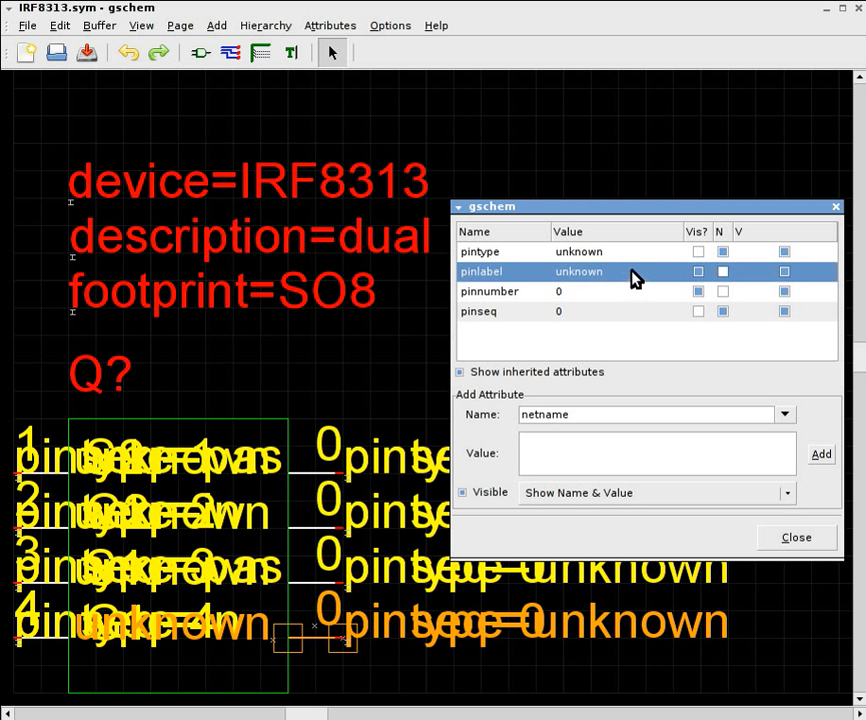
{"action": "left_click", "coordinate": [634, 277]}
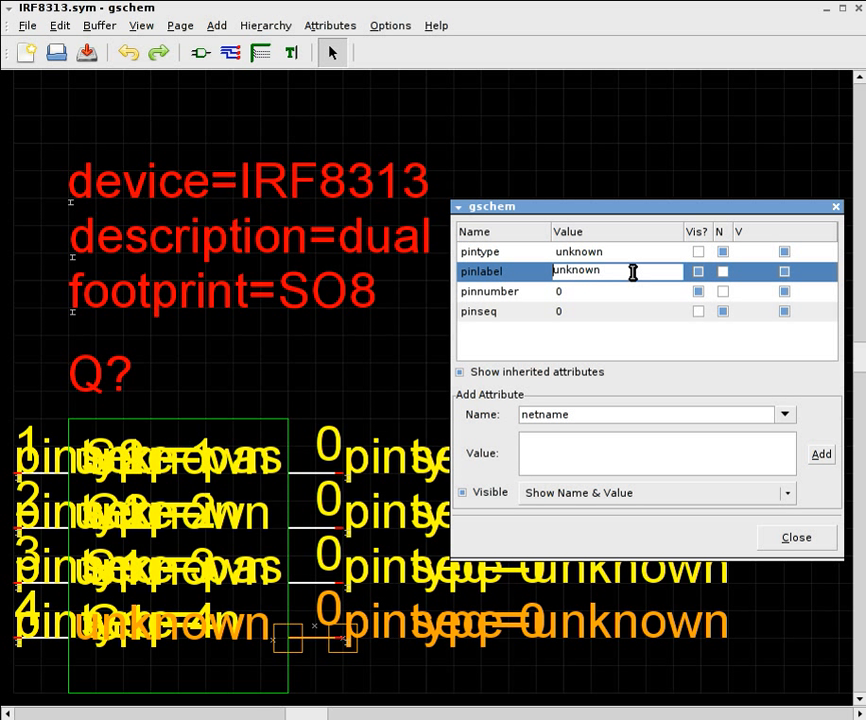
{"action": "double_click", "coordinate": [632, 272]}
{"action": "type", "text": "D1"}
{"action": "type", "text": "a"}
{"action": "key", "text": "Return"}
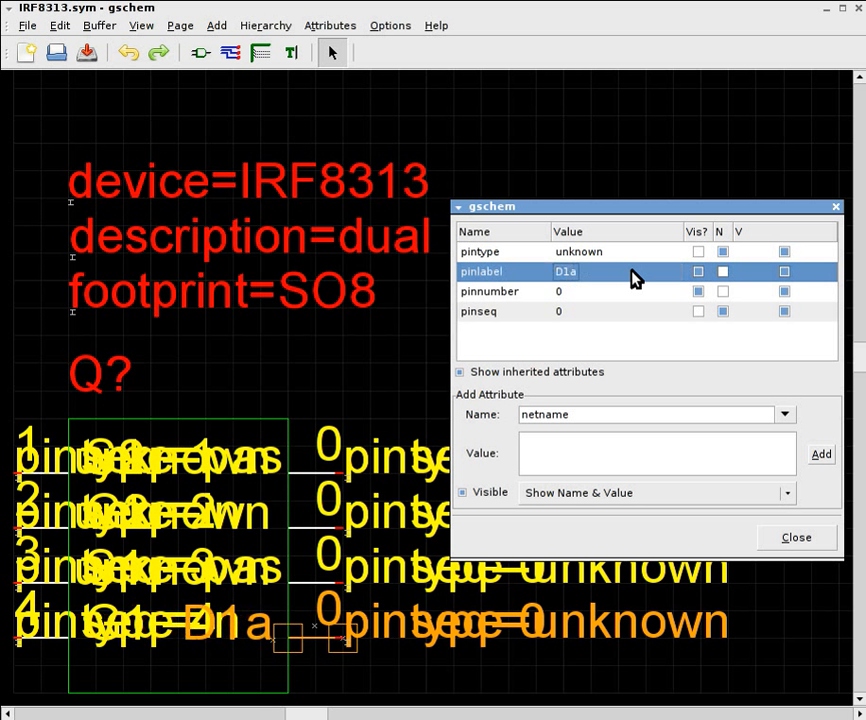
Set both the pinnumber and pinseq of the D1a pin to 5.
{"action": "left_click", "coordinate": [628, 293]}
{"action": "left_click", "coordinate": [628, 293]}
{"action": "type", "text": "5"}
{"action": "left_click", "coordinate": [632, 311]}
{"action": "left_click", "coordinate": [632, 311]}
{"action": "key", "text": "BackSpace"}
{"action": "type", "text": "5"}
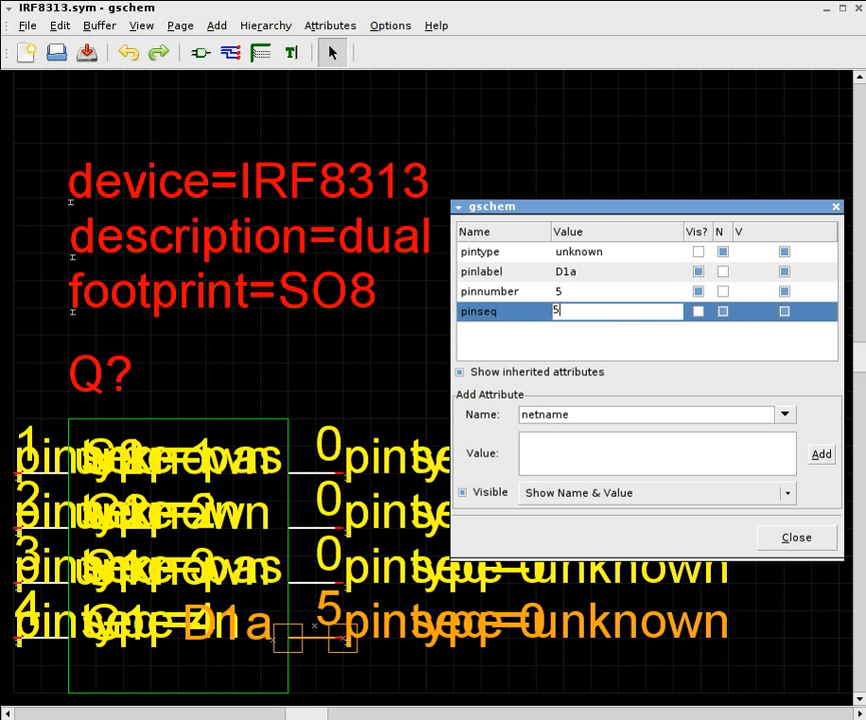
Set the pintype of the D1a pin to pas.
{"action": "left_click", "coordinate": [642, 253]}
{"action": "left_click", "coordinate": [642, 254]}
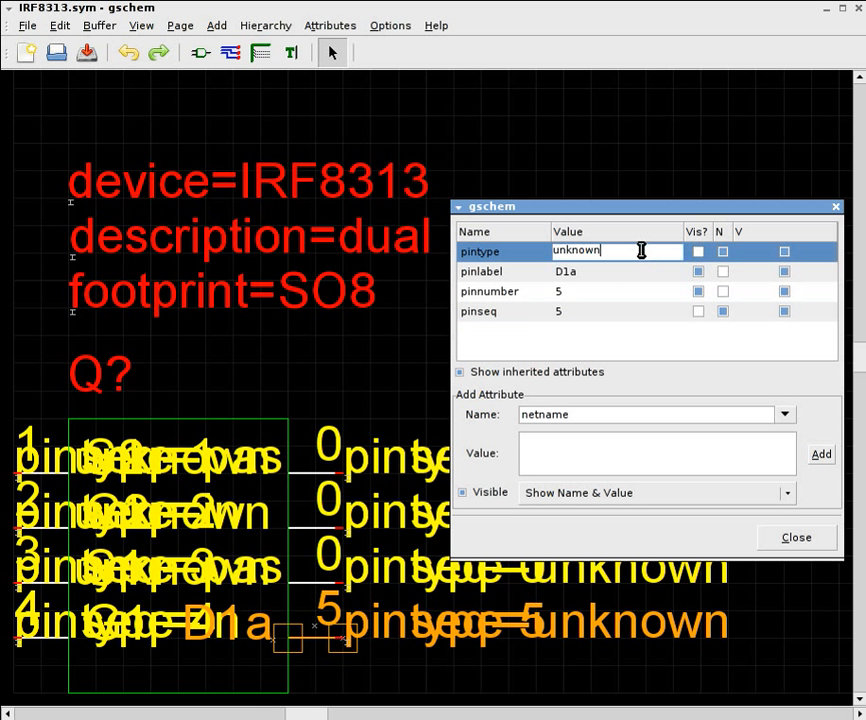
{"action": "key", "text": "BackSpace"}
{"action": "type", "text": "pas"}
{"action": "key", "text": "Return"}
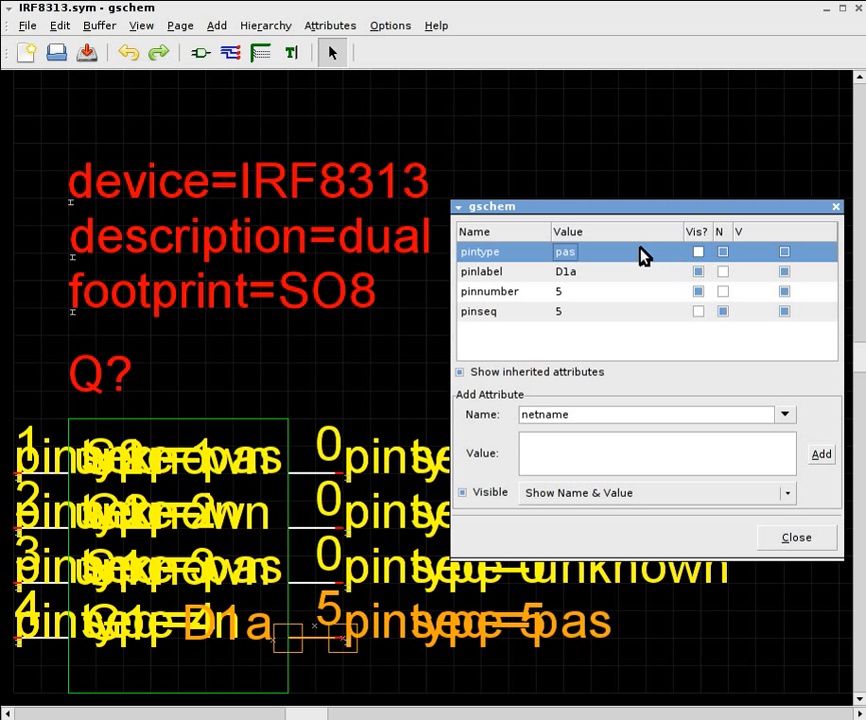
Select the right-hand pin directly above D1a and hide the symbol's invisible attribute text.
{"action": "left_click", "coordinate": [315, 563]}
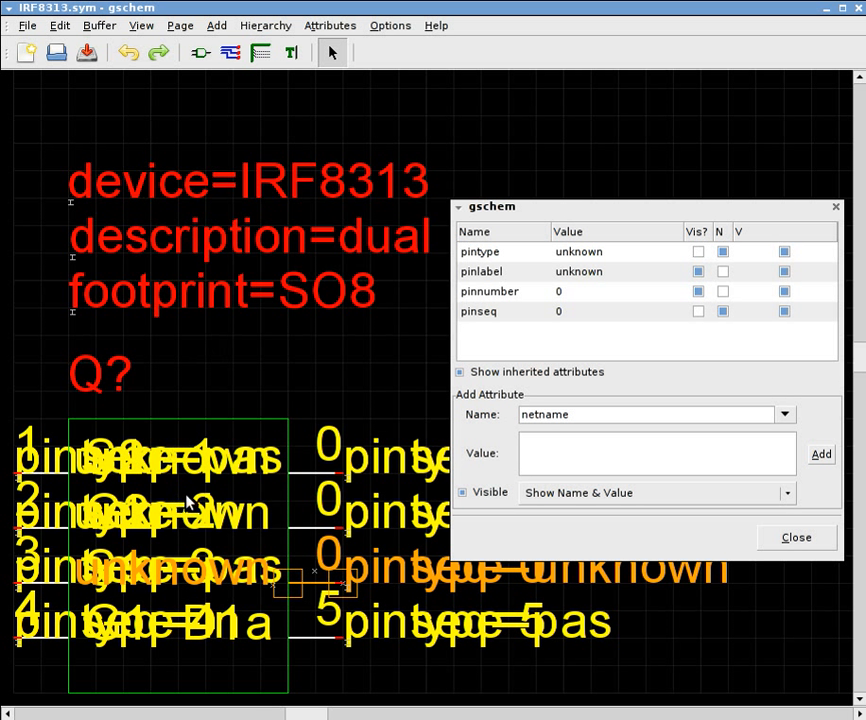
{"action": "left_click", "coordinate": [60, 25]}
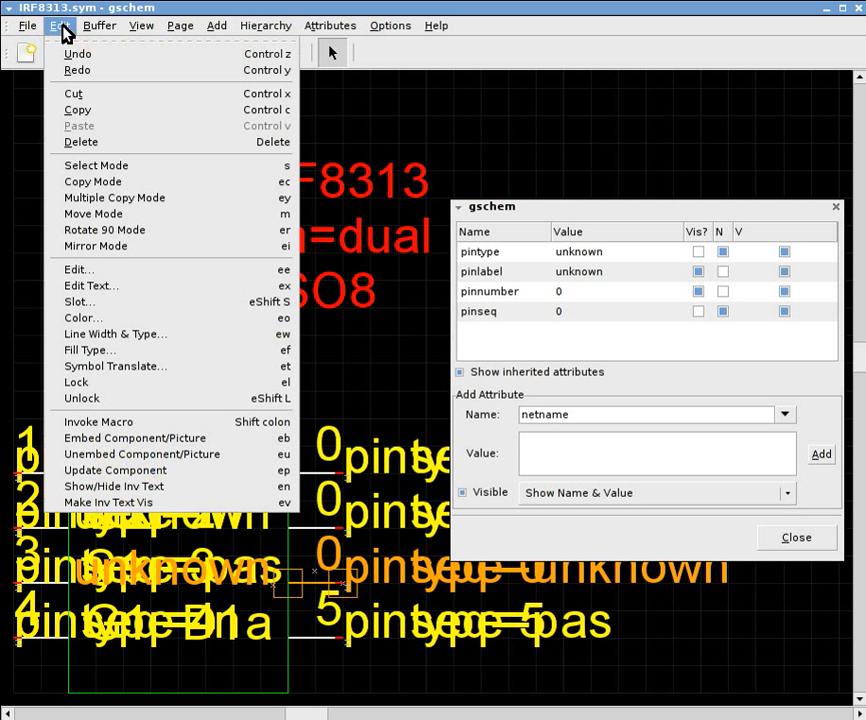
{"action": "left_click", "coordinate": [182, 496]}
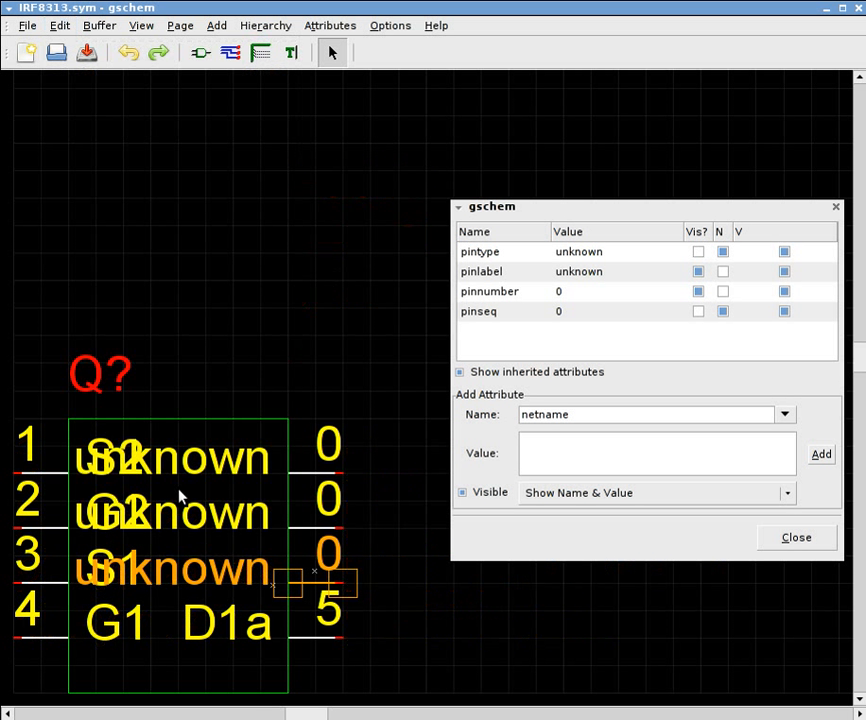
{"action": "left_click", "coordinate": [621, 292]}
{"action": "left_click", "coordinate": [624, 292]}
{"action": "key", "text": "BackSpace"}
{"action": "type", "text": "D1b"}
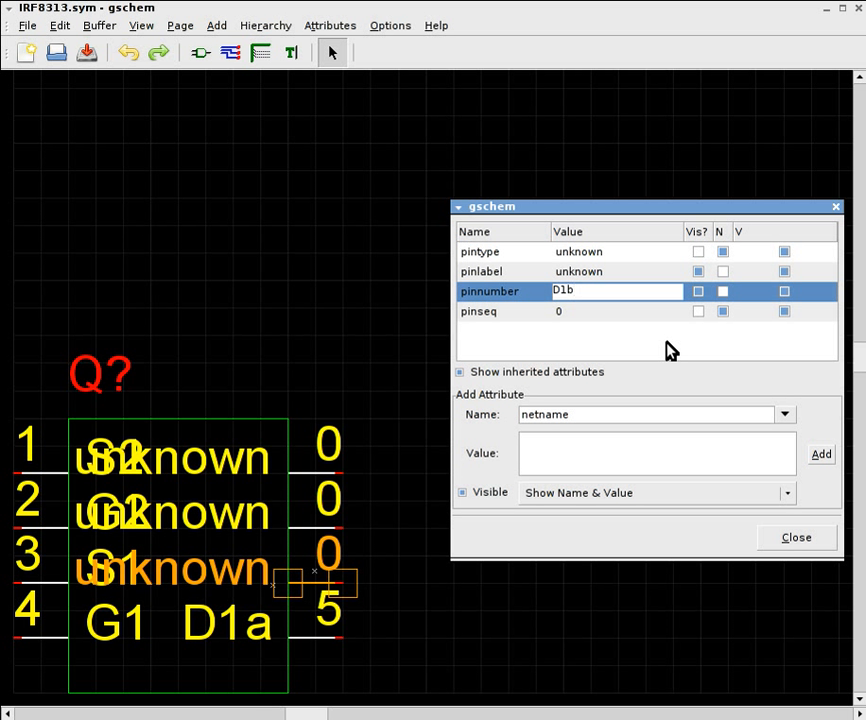
{"action": "key", "text": "Return"}
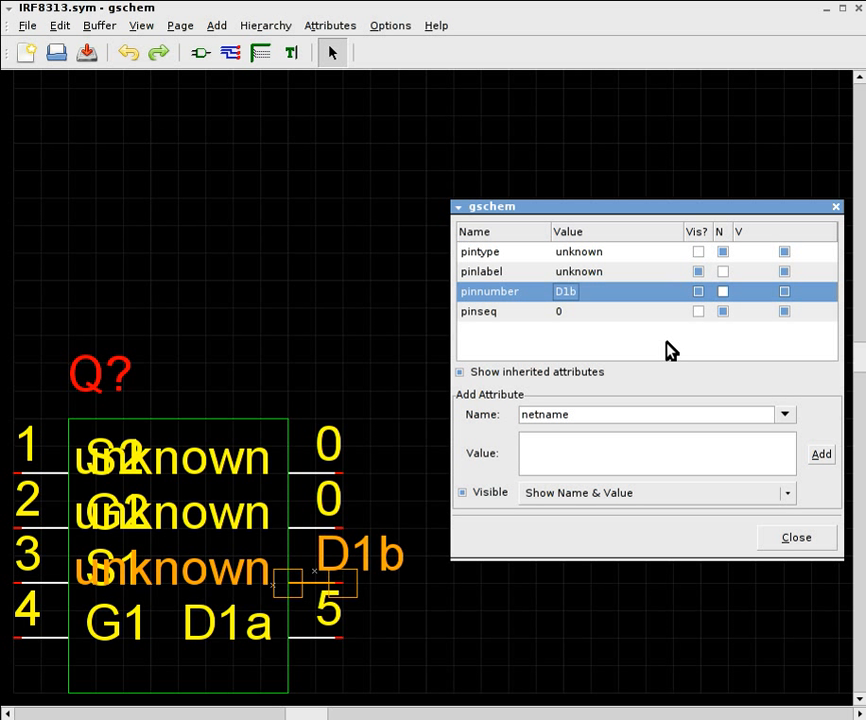
Set the pinlabel of the selected right-hand pin above D1a to D1b.
{"action": "left_click", "coordinate": [634, 274]}
{"action": "left_click", "coordinate": [634, 273]}
{"action": "key", "text": "BackSpace"}
{"action": "key", "text": "BackSpace"}
{"action": "key", "text": "BackSpace"}
{"action": "key", "text": "BackSpace"}
{"action": "key", "text": "BackSpace"}
{"action": "key", "text": "BackSpace"}
{"action": "key", "text": "BackSpace"}
{"action": "type", "text": "D"}
{"action": "key", "text": "Return"}
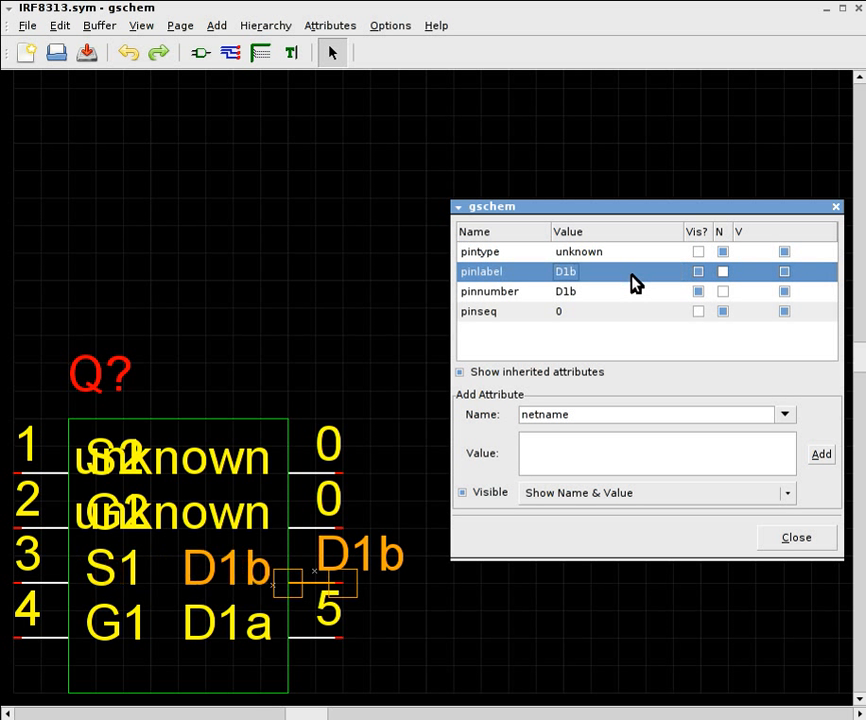
Set both the pinnumber and pinseq of the D1b pin to 6.
{"action": "left_click", "coordinate": [628, 294]}
{"action": "left_click", "coordinate": [620, 292]}
{"action": "key", "text": "BackSpace"}
{"action": "key", "text": "BackSpace"}
{"action": "key", "text": "BackSpace"}
{"action": "type", "text": "6"}
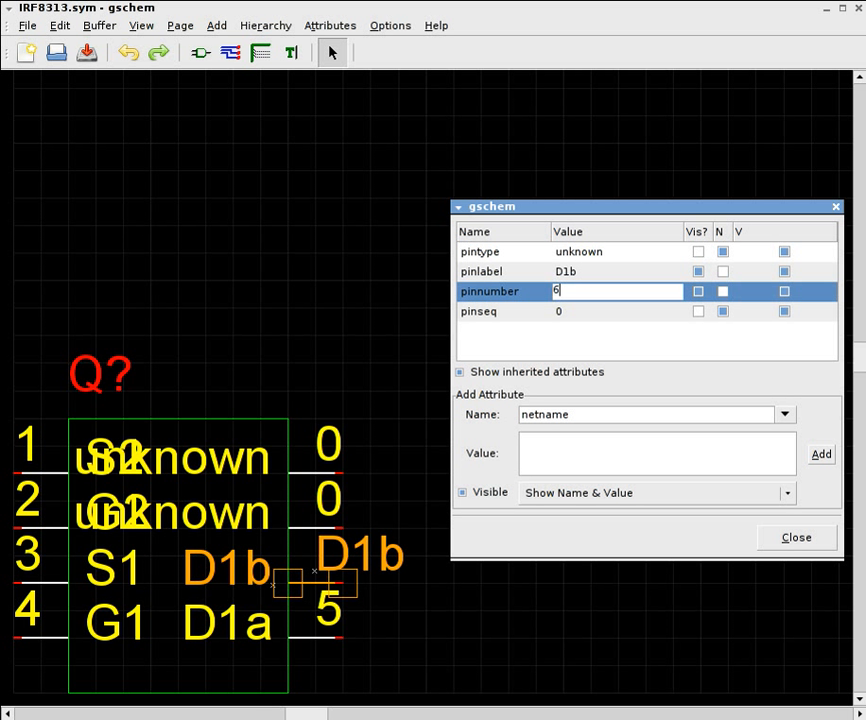
{"action": "double_click", "coordinate": [619, 312]}
{"action": "key", "text": "BackSpace"}
{"action": "type", "text": "6"}
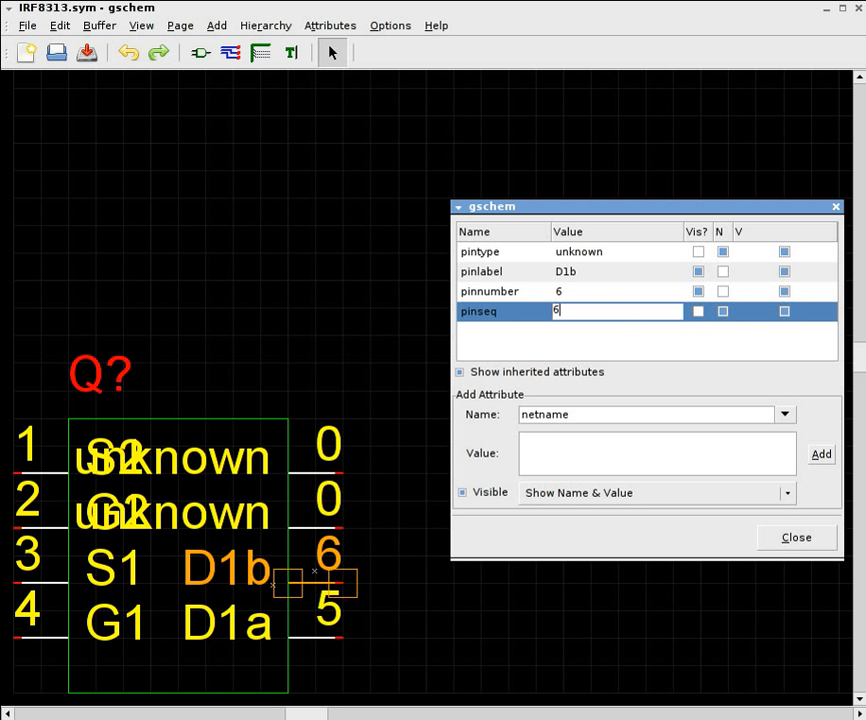
Set the pintype of the D1b pin to pas.
{"action": "left_click", "coordinate": [622, 254]}
{"action": "left_click", "coordinate": [622, 254]}
{"action": "type", "text": "Pas"}
{"action": "key", "text": "Return"}
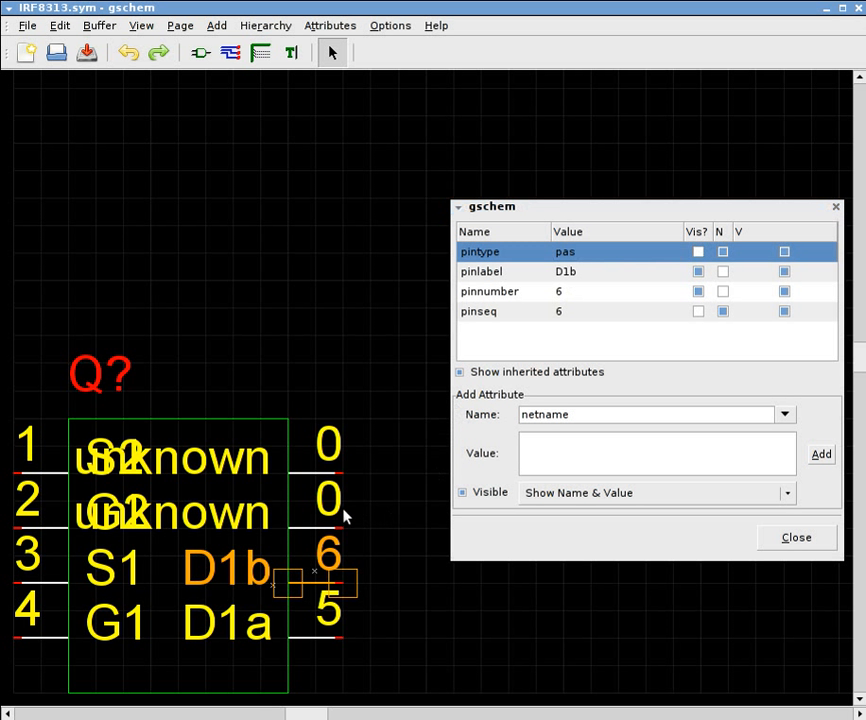
Set both the pinnumber and pinseq of the right-hand pin directly above D1b to 7.
{"action": "left_click", "coordinate": [315, 540]}
{"action": "left_click", "coordinate": [318, 527]}
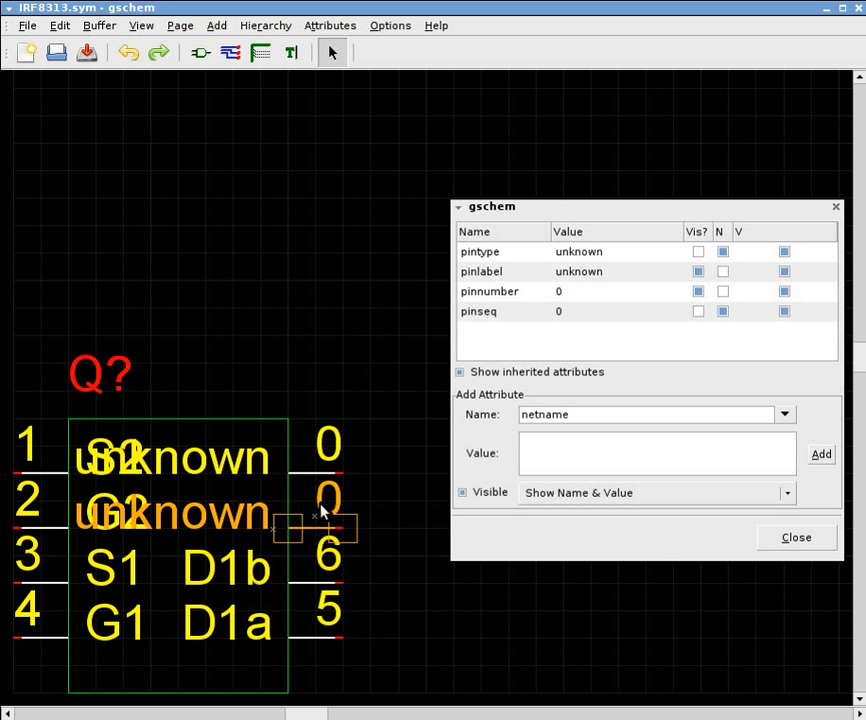
{"action": "left_click", "coordinate": [632, 293]}
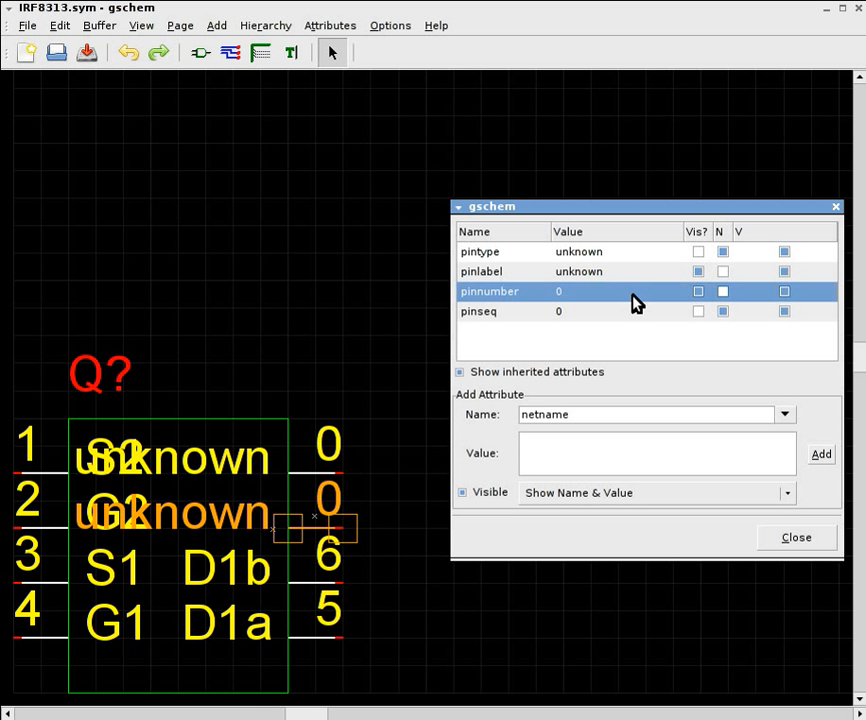
{"action": "left_click", "coordinate": [633, 297]}
{"action": "key", "text": "BackSpace"}
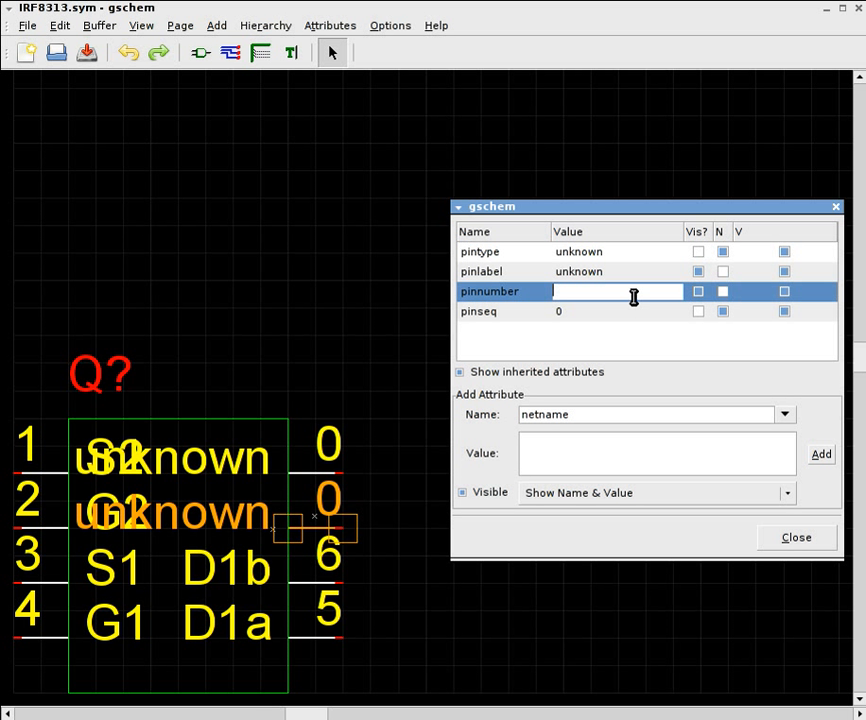
{"action": "type", "text": "7"}
{"action": "key", "text": "Return"}
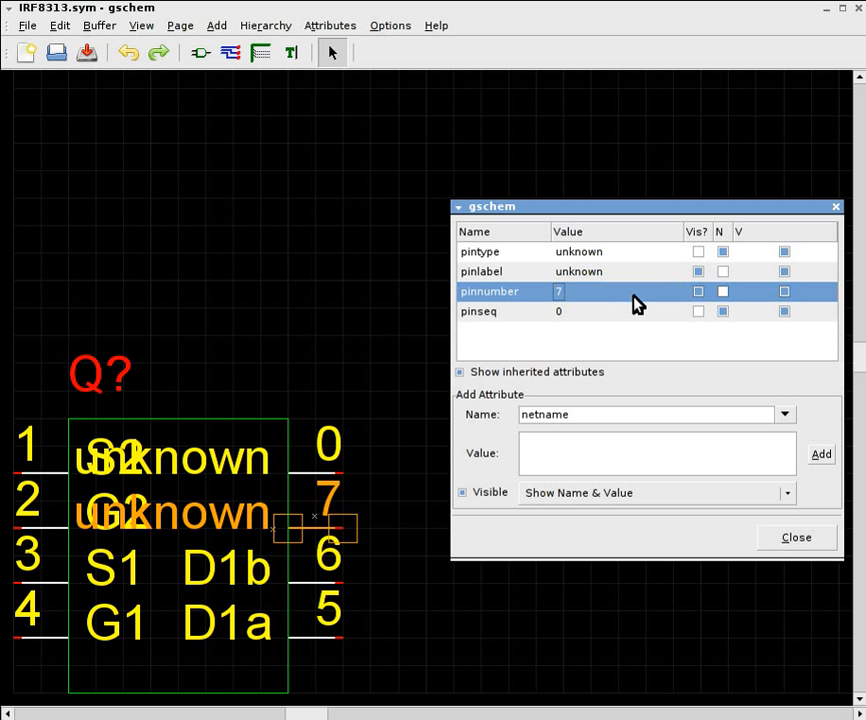
{"action": "left_click", "coordinate": [632, 312]}
{"action": "left_click", "coordinate": [630, 311]}
{"action": "type", "text": "7"}
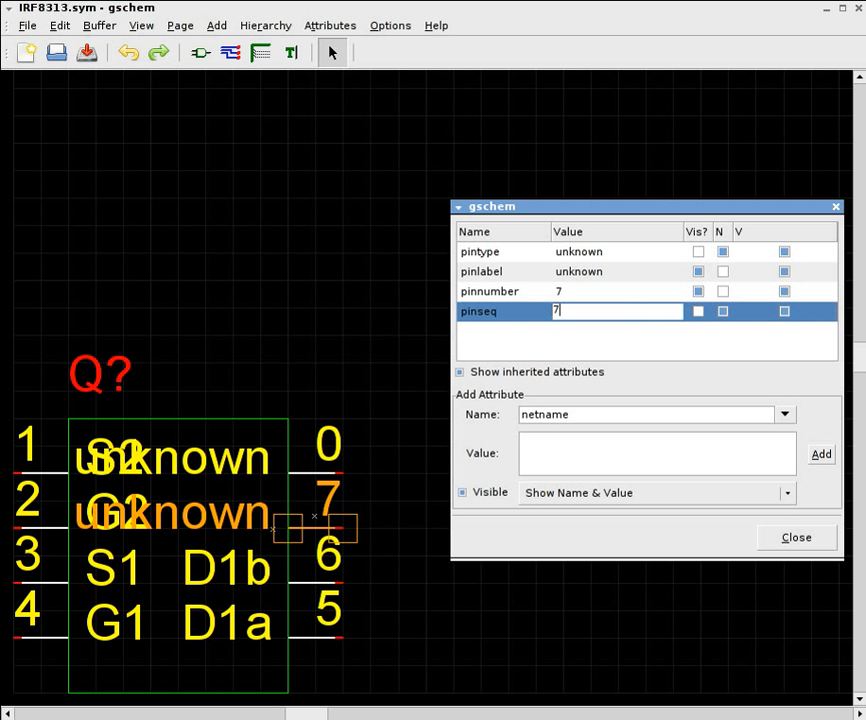
Set the pinlabel of pin 7 to D2a and its pintype to pas.
{"action": "left_click", "coordinate": [633, 275]}
{"action": "left_click", "coordinate": [634, 274]}
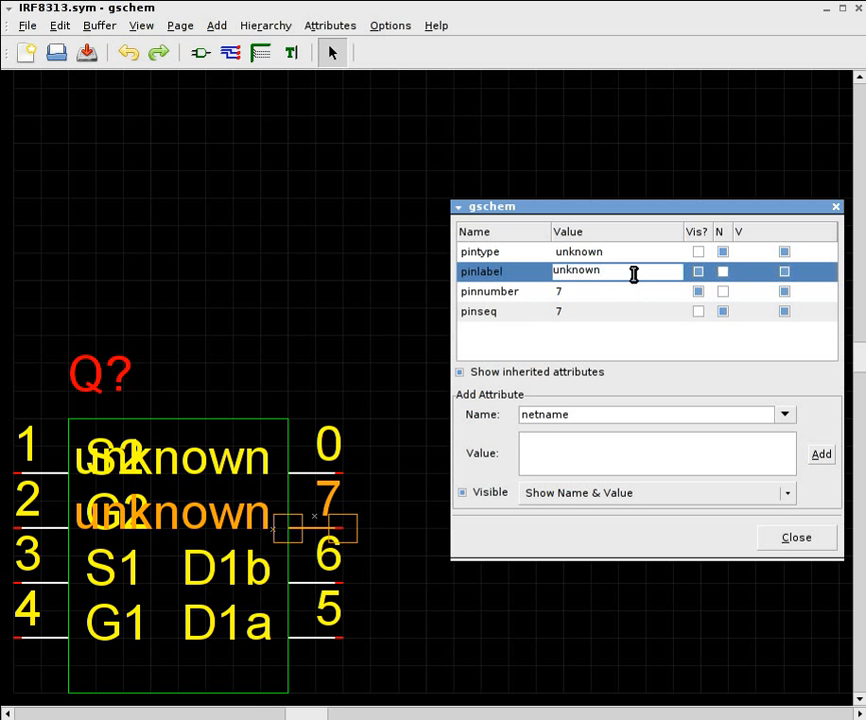
{"action": "key", "text": "BackSpace"}
{"action": "key", "text": "BackSpace"}
{"action": "key", "text": "BackSpace"}
{"action": "key", "text": "BackSpace"}
{"action": "key", "text": "BackSpace"}
{"action": "key", "text": "BackSpace"}
{"action": "key", "text": "BackSpace"}
{"action": "type", "text": "D2a"}
{"action": "key", "text": "Return"}
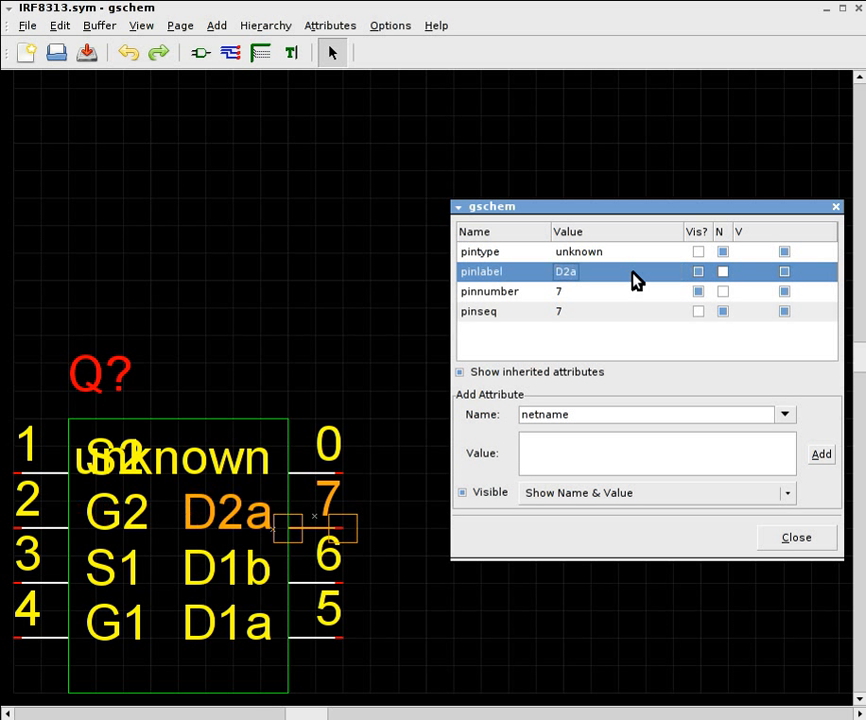
{"action": "left_click", "coordinate": [628, 257]}
{"action": "type", "text": "pas"}
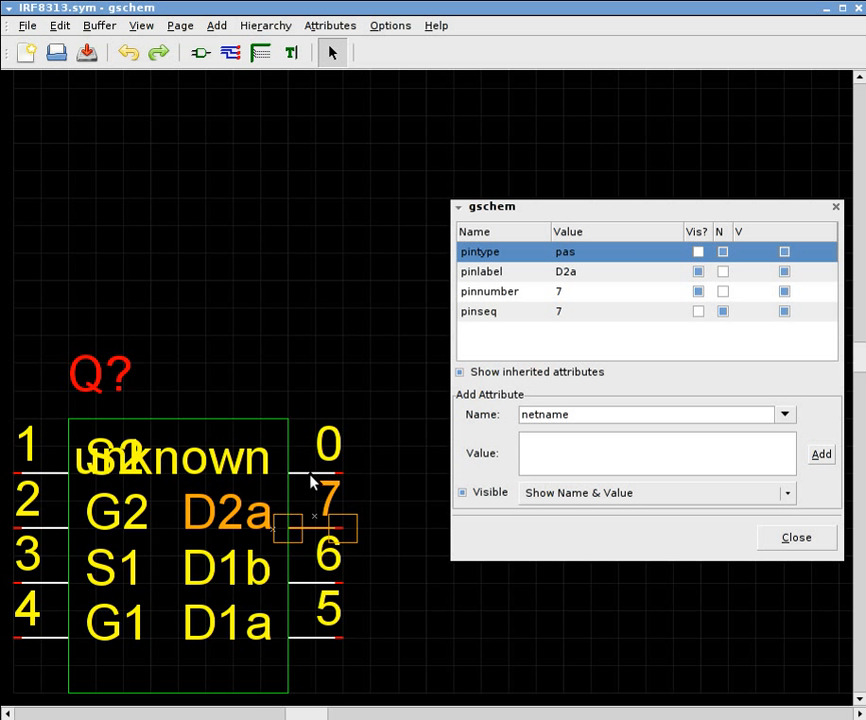
Set the pinlabel of the uppermost right-hand pin to D2b.
{"action": "left_click", "coordinate": [311, 476]}
{"action": "left_click", "coordinate": [312, 473]}
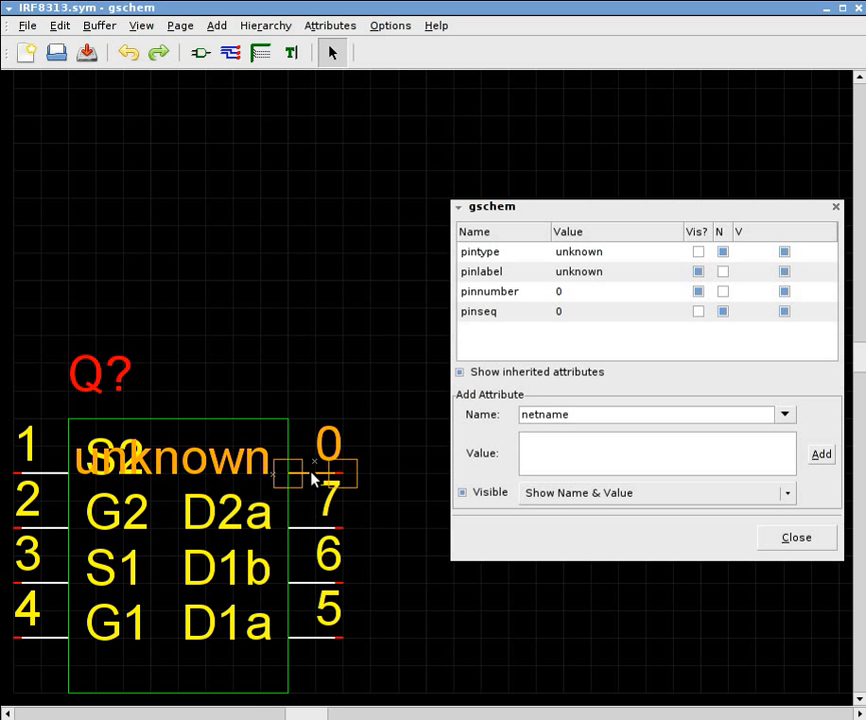
{"action": "left_click", "coordinate": [641, 274]}
{"action": "left_click", "coordinate": [642, 275]}
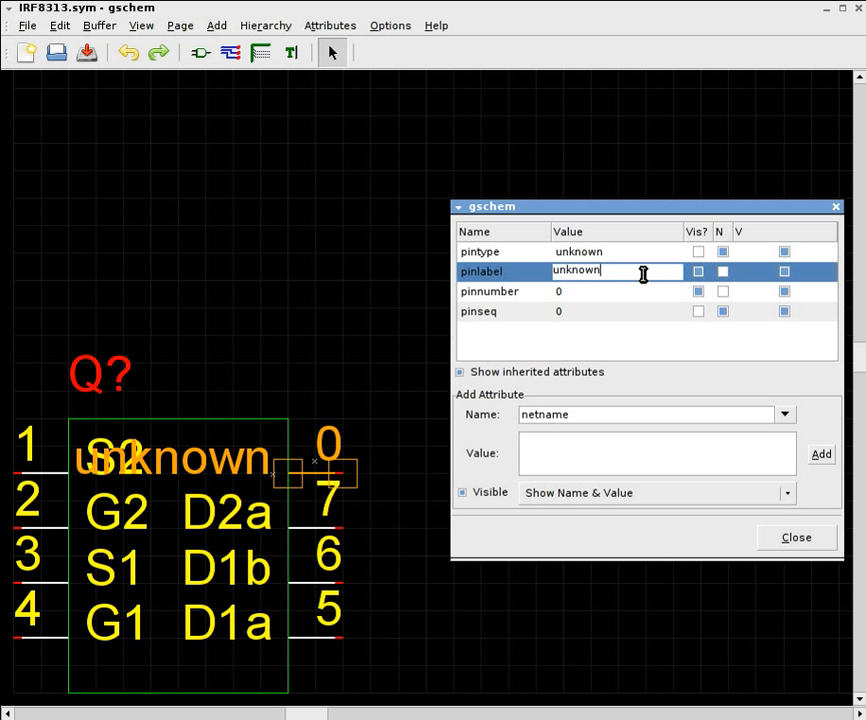
{"action": "double_click", "coordinate": [643, 275]}
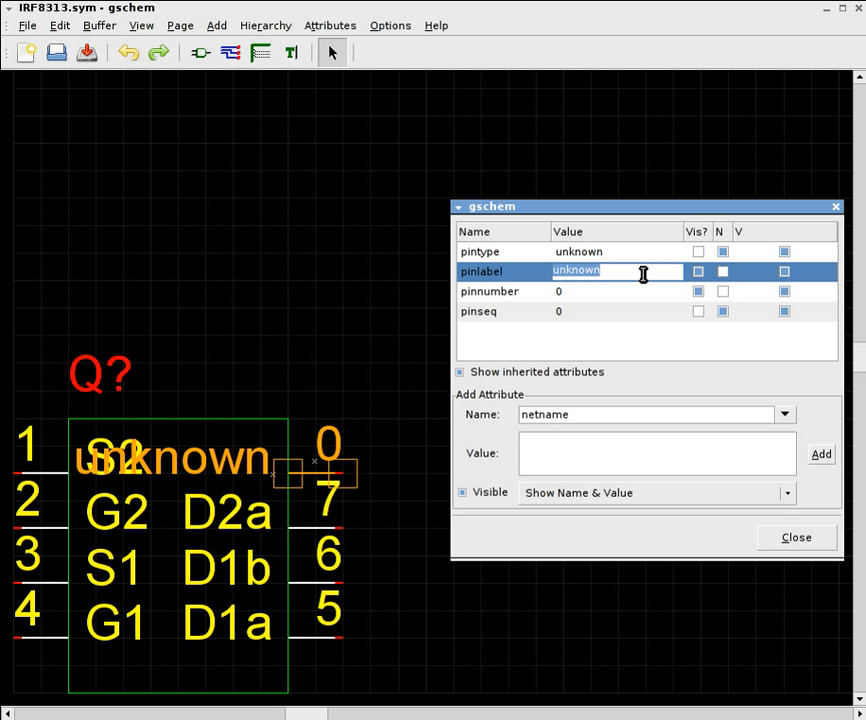
{"action": "type", "text": "D2b"}
{"action": "key", "text": "Return"}
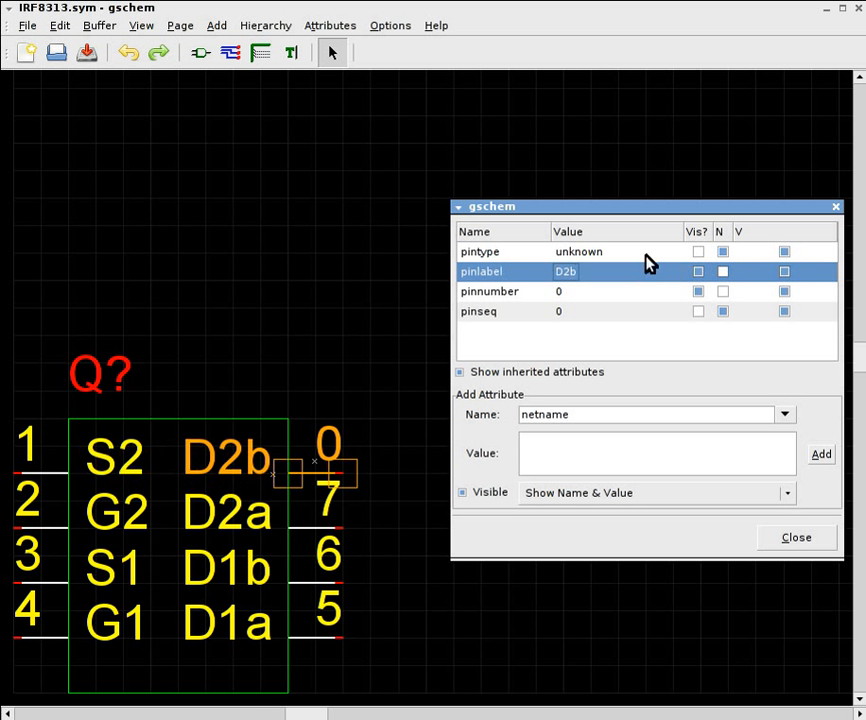
Set the pintype of the D2b pin to pas.
{"action": "left_click", "coordinate": [648, 257]}
{"action": "left_click", "coordinate": [648, 252]}
{"action": "double_click", "coordinate": [647, 252]}
{"action": "type", "text": "pas"}
{"action": "key", "text": "Return"}
Set both the pinnumber and pinseq of the D2b pin to 8 and close the attribute editor.
{"action": "left_click", "coordinate": [640, 302]}
{"action": "left_click", "coordinate": [640, 292]}
{"action": "double_click", "coordinate": [640, 292]}
{"action": "type", "text": "8"}
{"action": "key", "text": "Return"}
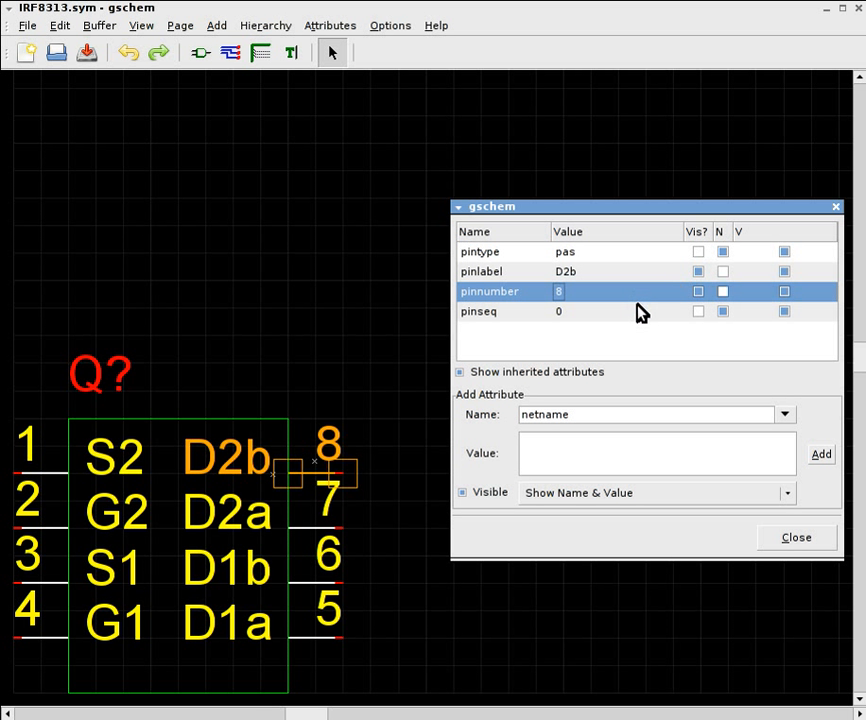
{"action": "left_click", "coordinate": [638, 311]}
{"action": "left_click", "coordinate": [638, 311]}
{"action": "double_click", "coordinate": [638, 311]}
{"action": "type", "text": "8"}
{"action": "key", "text": "Return"}
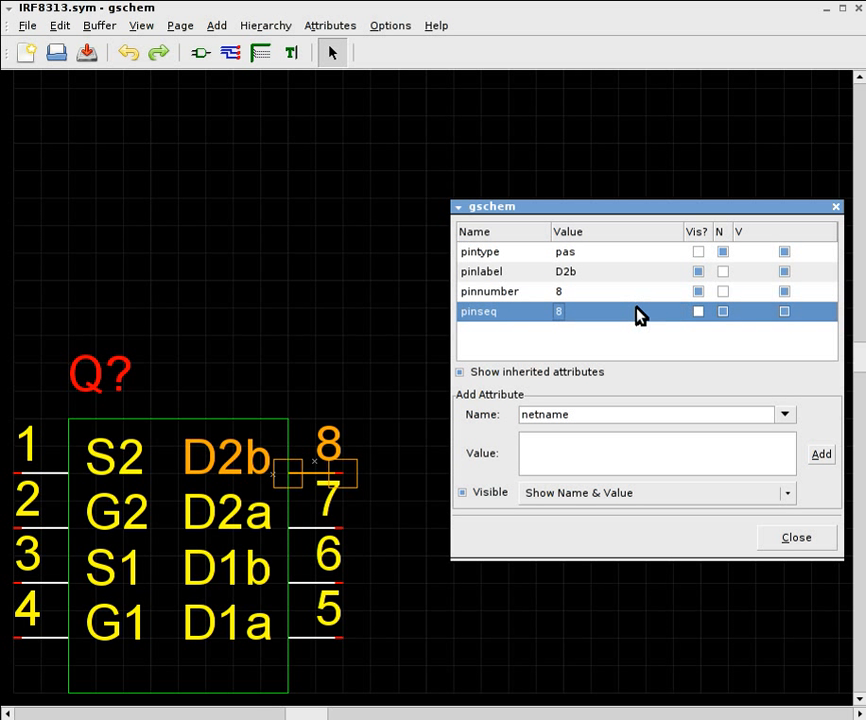
{"action": "left_click", "coordinate": [797, 538]}
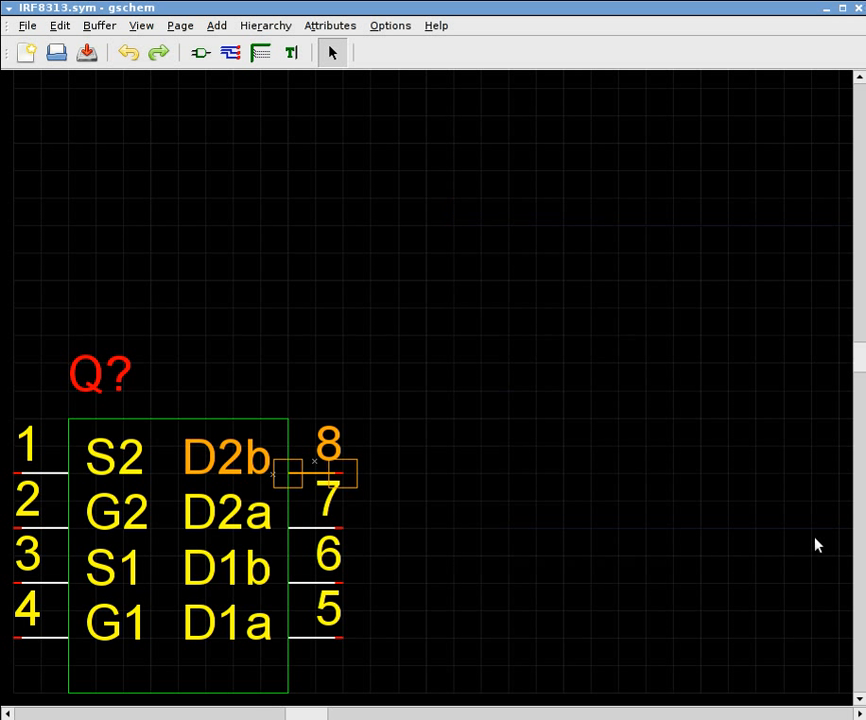
Deselect the D2b pin and save the symbol file.
{"action": "left_click", "coordinate": [441, 322]}
{"action": "left_click", "coordinate": [35, 26]}
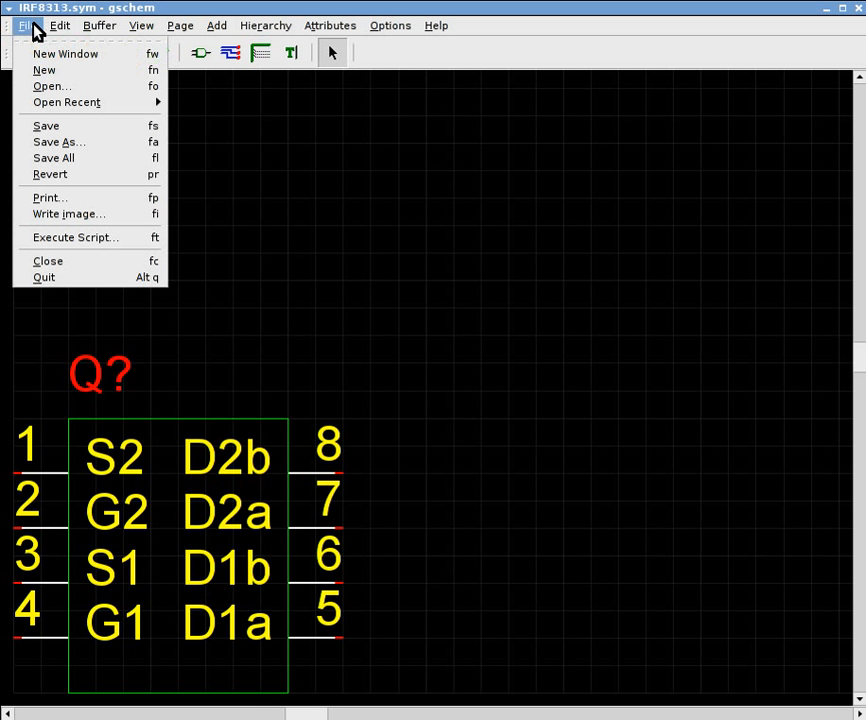
{"action": "left_click", "coordinate": [30, 127]}
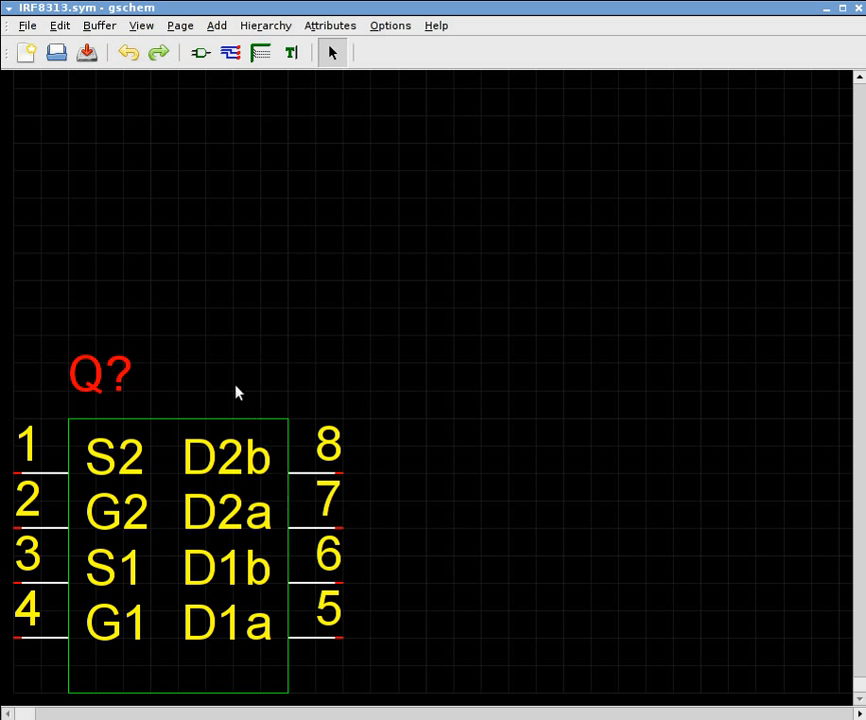
Show the symbol's invisible attribute text.
{"action": "left_click", "coordinate": [60, 27]}
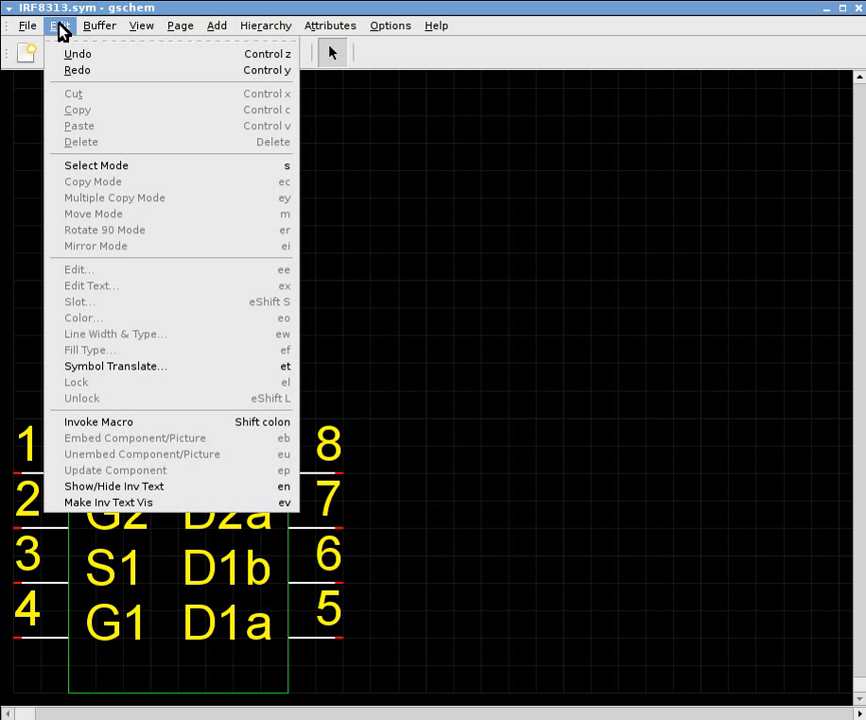
{"action": "left_click", "coordinate": [130, 487]}
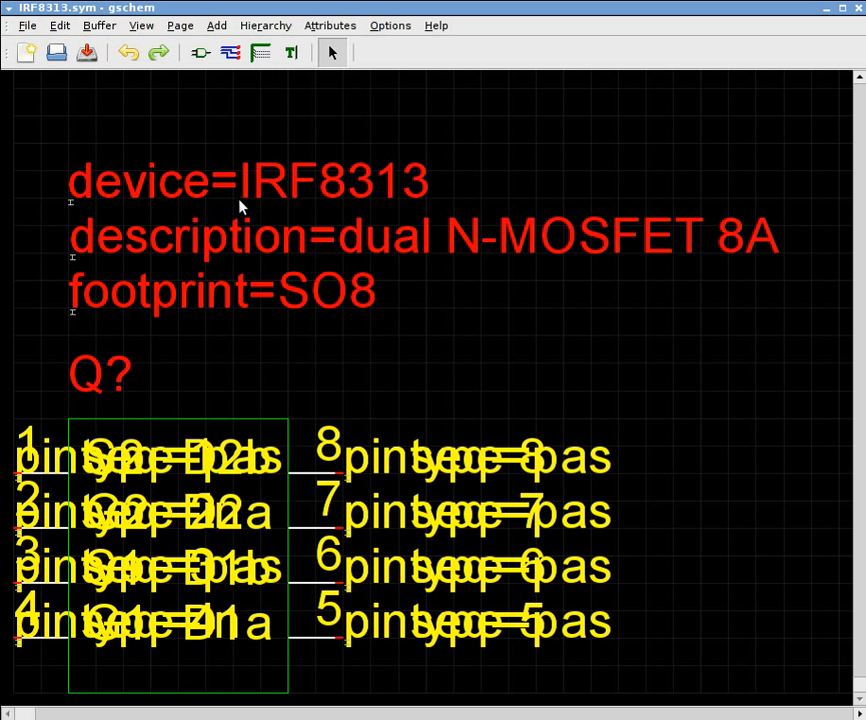
Display only the value of the device attribute and make that attribute visible.
{"action": "left_click", "coordinate": [203, 196]}
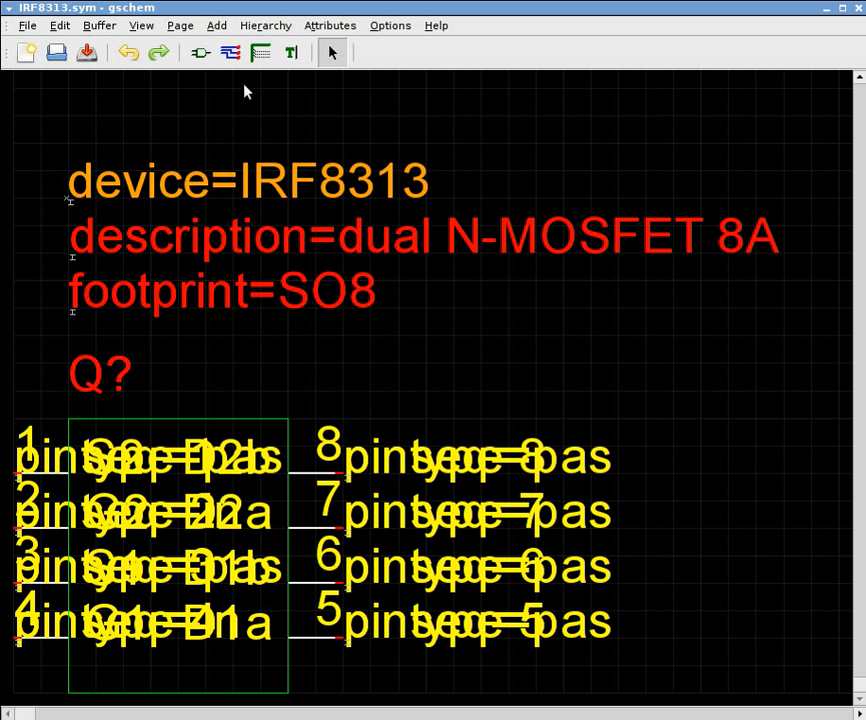
{"action": "left_click", "coordinate": [330, 26]}
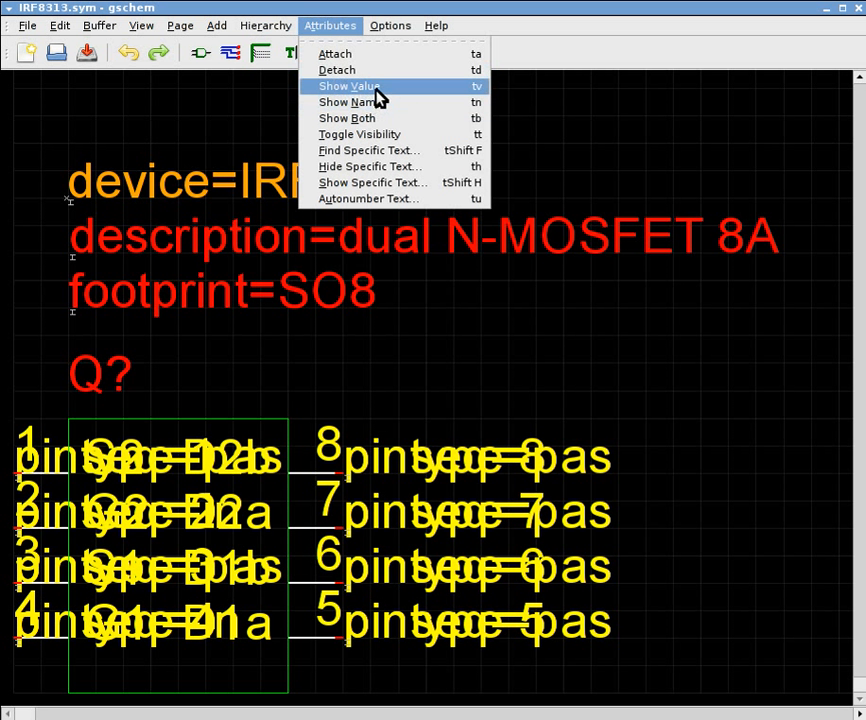
{"action": "left_click", "coordinate": [378, 90]}
{"action": "left_click", "coordinate": [322, 27]}
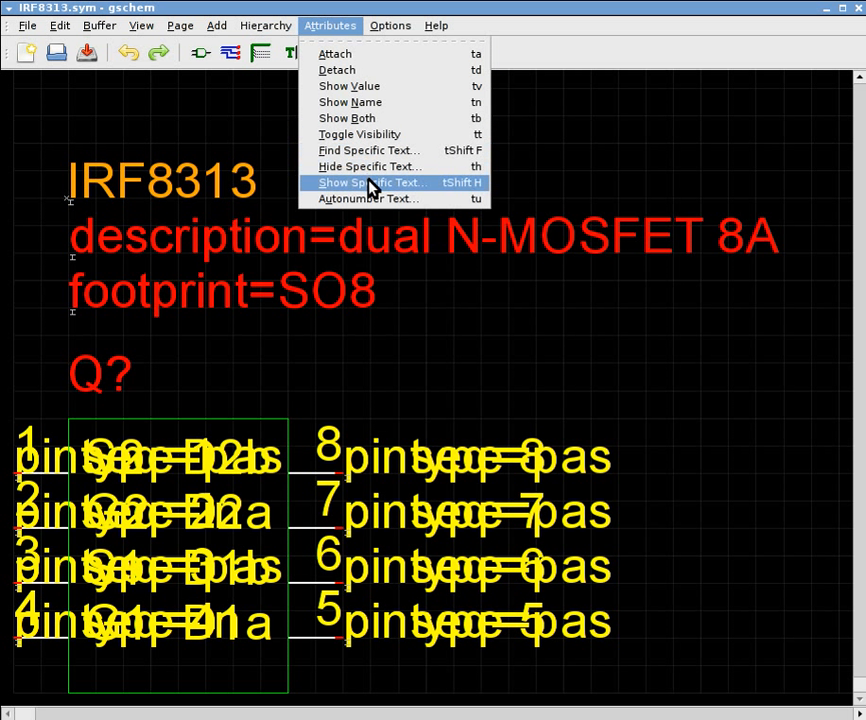
{"action": "left_click", "coordinate": [369, 140]}
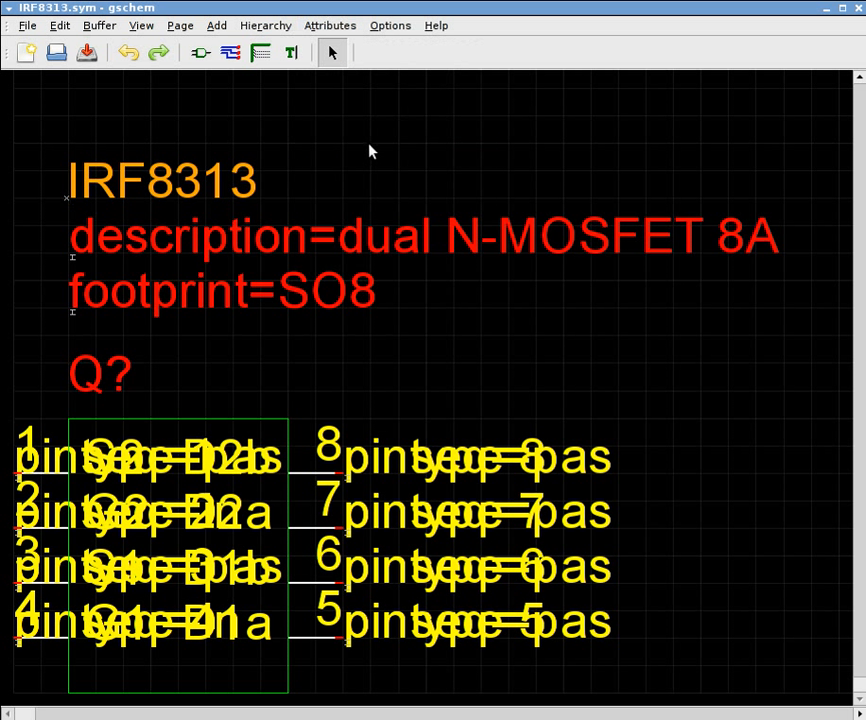
{"action": "left_click", "coordinate": [369, 150]}
Try the IRF8313 device text beside the Q? designator, then return it to its place above the description.
{"action": "left_click", "coordinate": [77, 190]}
{"action": "mouse_move", "coordinate": [74, 193]}
{"action": "left_mouse_down"}
{"action": "mouse_move", "coordinate": [116, 280]}
{"action": "mouse_move", "coordinate": [178, 348]}
{"action": "mouse_move", "coordinate": [166, 393]}
{"action": "mouse_move", "coordinate": [193, 390]}
{"action": "left_mouse_up"}
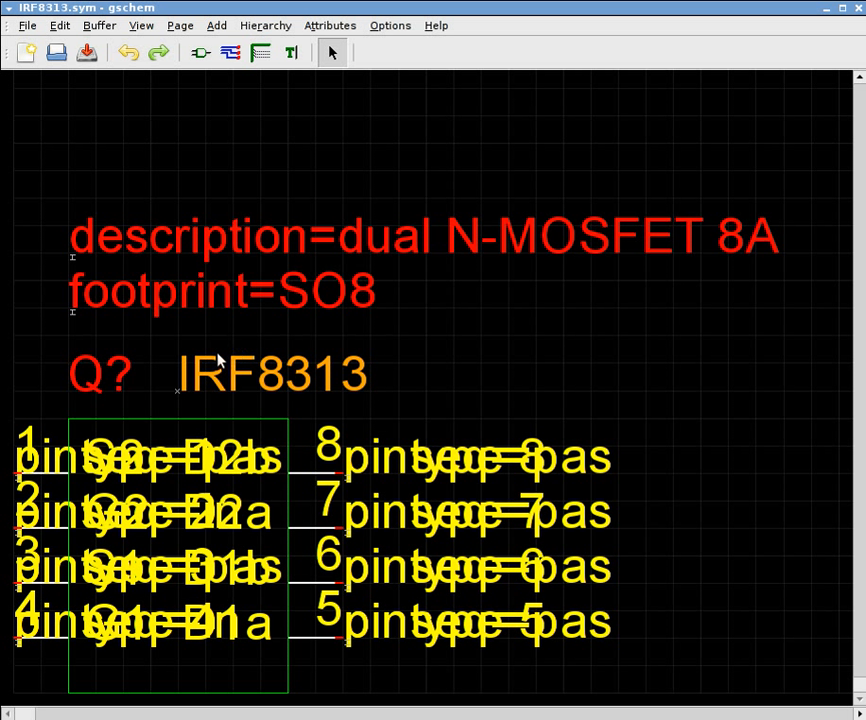
{"action": "left_click_drag", "start_coordinate": [184, 383], "coordinate": [80, 169]}
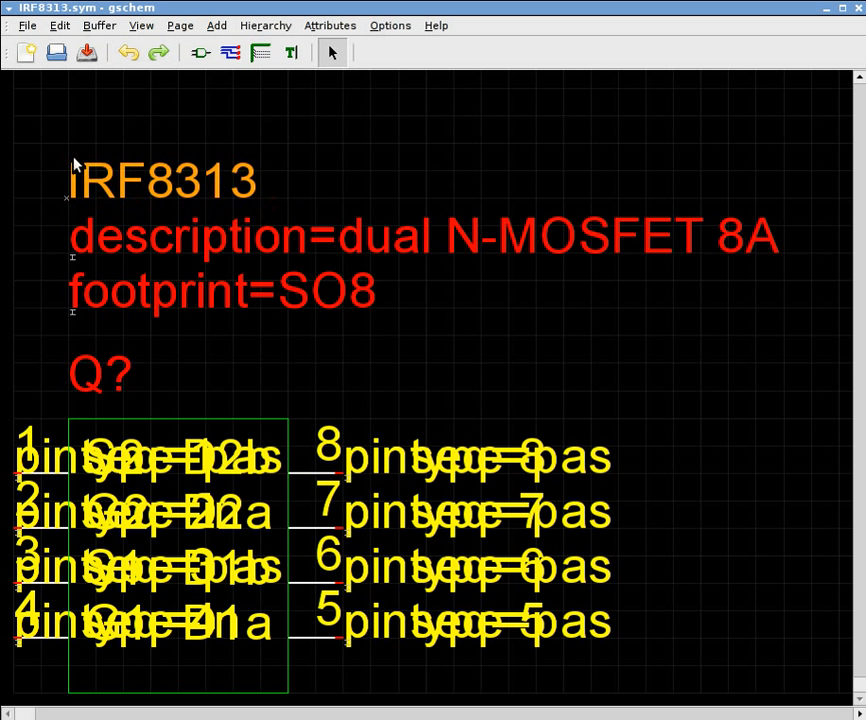
Display both the name and value of the device attribute and make that attribute invisible again.
{"action": "left_click", "coordinate": [340, 26]}
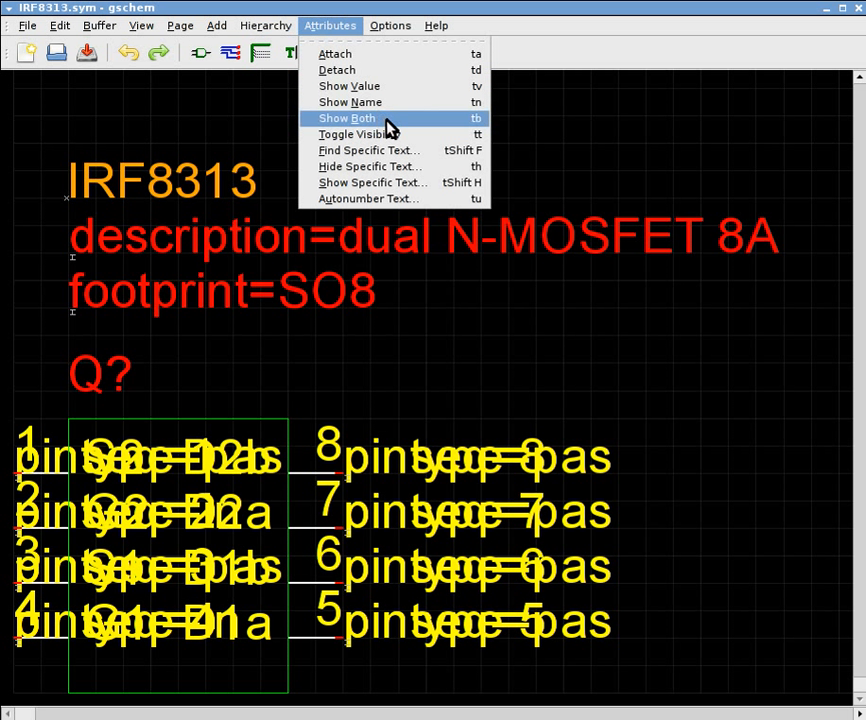
{"action": "left_click", "coordinate": [388, 120]}
{"action": "left_click", "coordinate": [333, 27]}
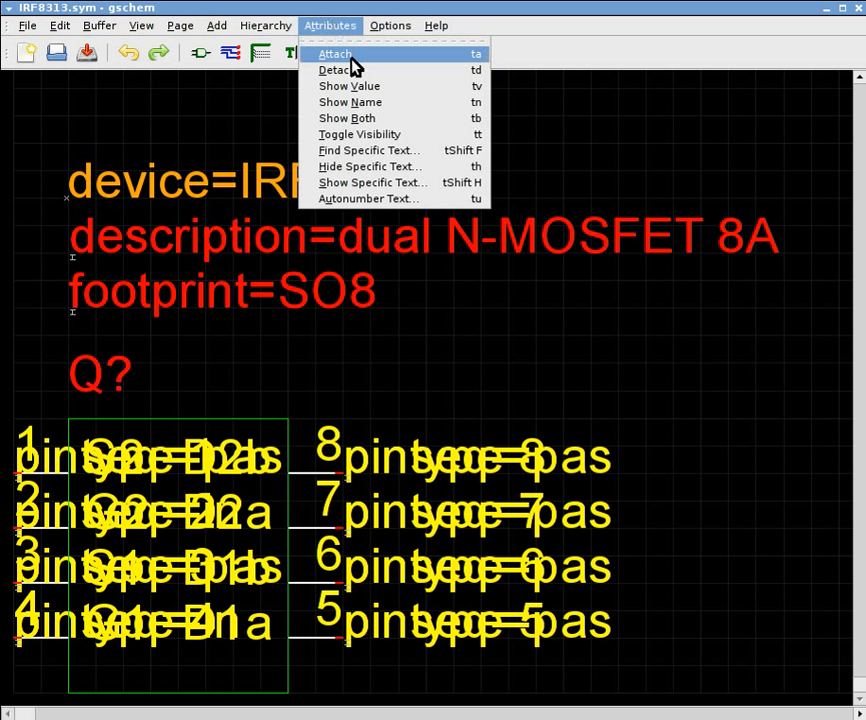
{"action": "left_click", "coordinate": [397, 136]}
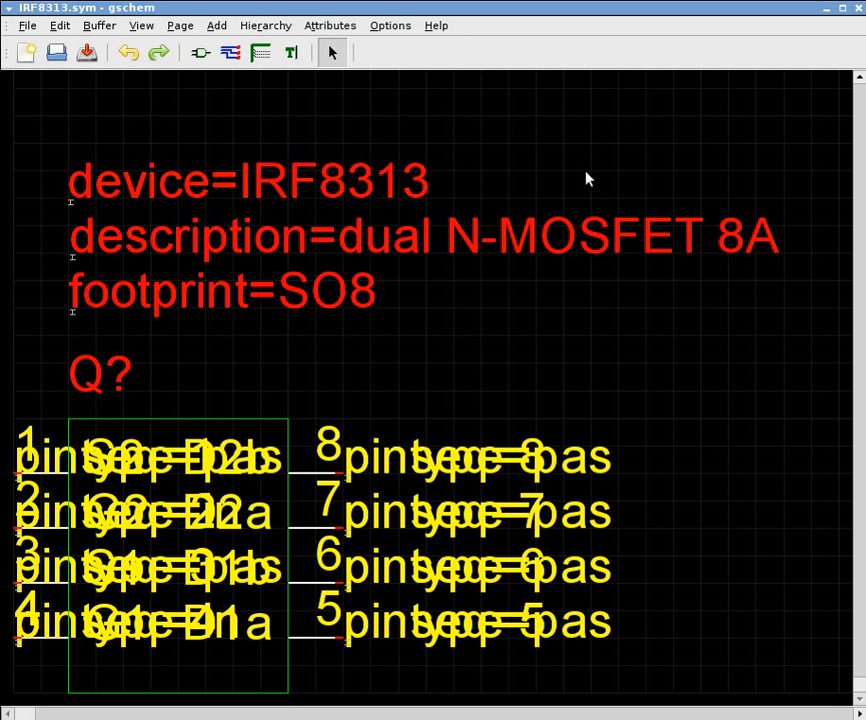